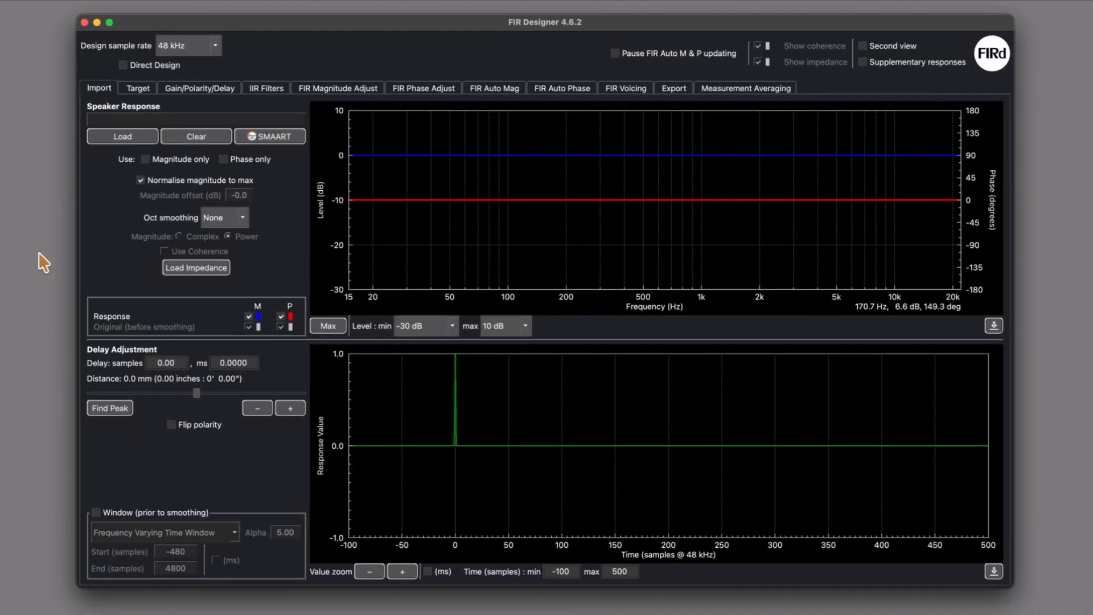
Load the speaker response file 12in_2way_0p6m_ir_44p1k.wav from the Demos folder.
click(126, 137)
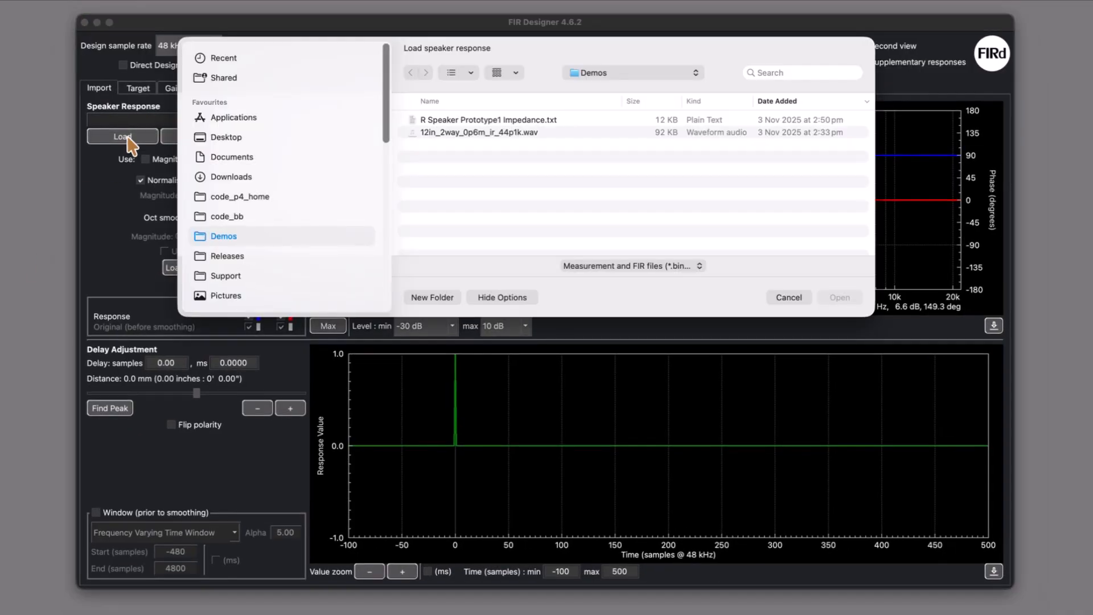
click(498, 132)
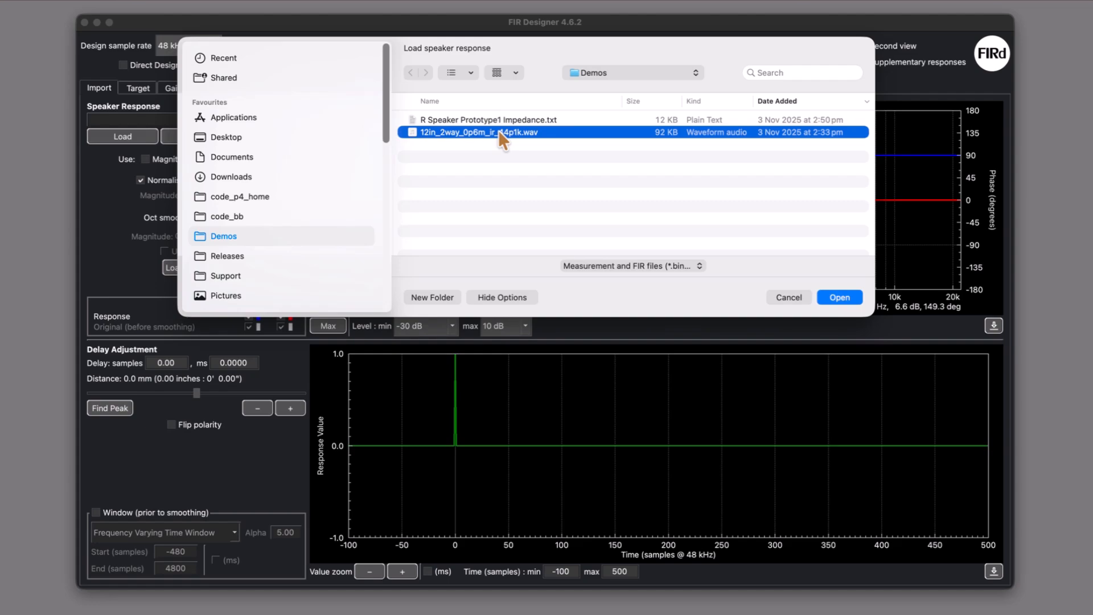
double_click(497, 131)
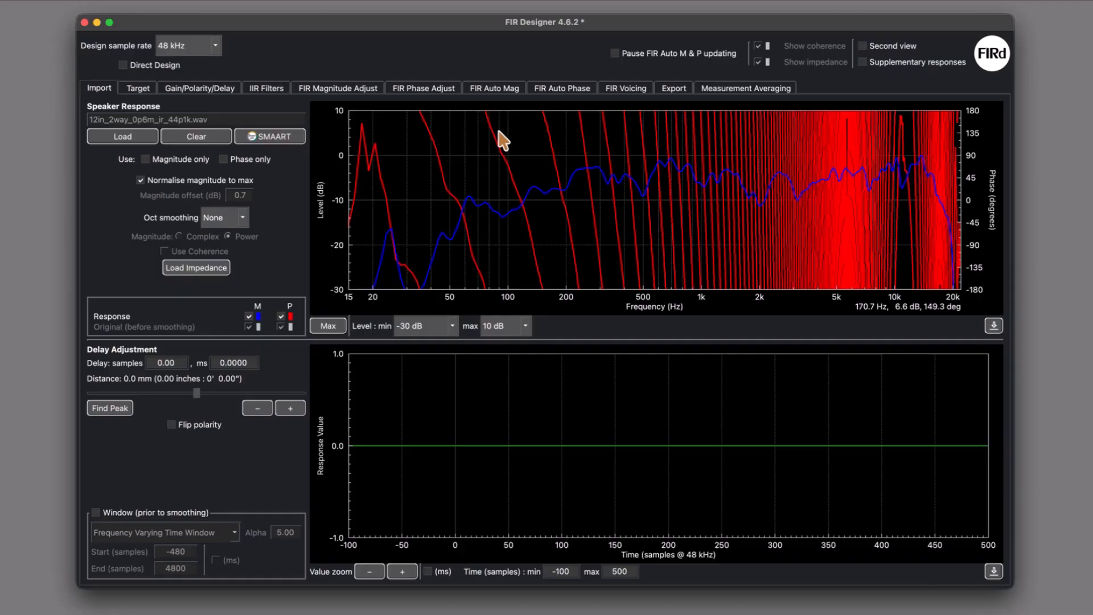
Hide and show again the magnitude and phase traces of the imported response.
click(249, 316)
click(249, 317)
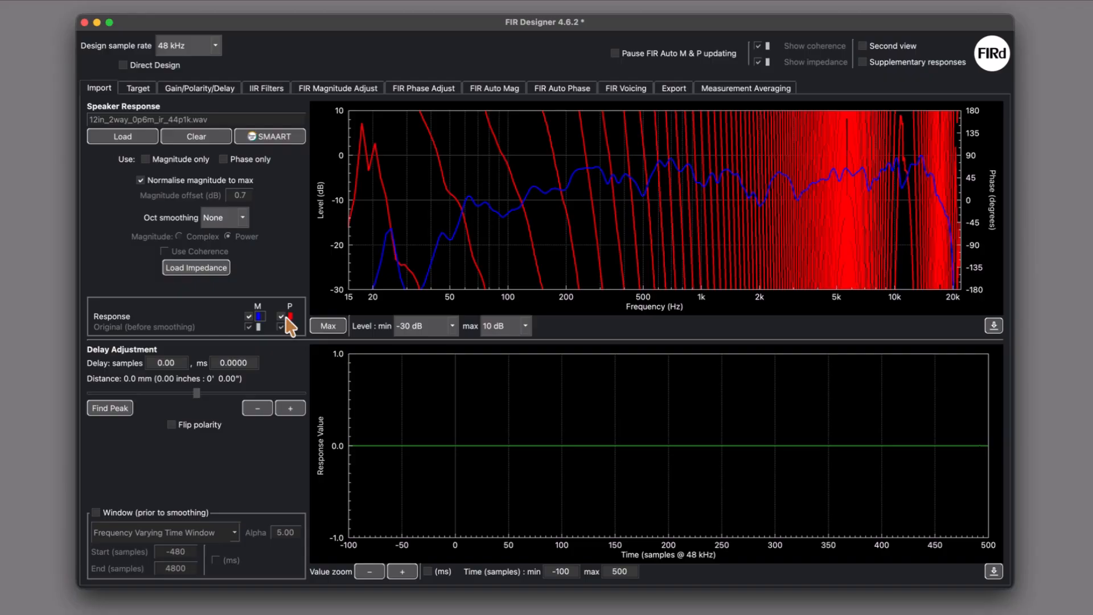
click(283, 317)
click(282, 317)
Align the response delay to its impulse peak, and replace magnitude normalisation with a magnitude offset of 7.0 dB.
click(127, 409)
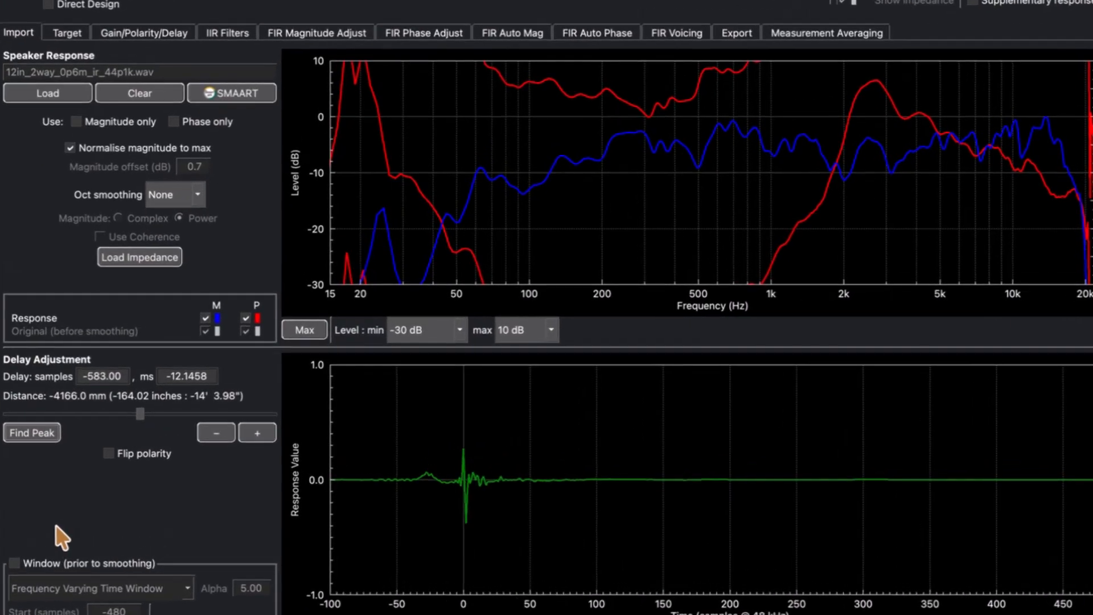
click(134, 148)
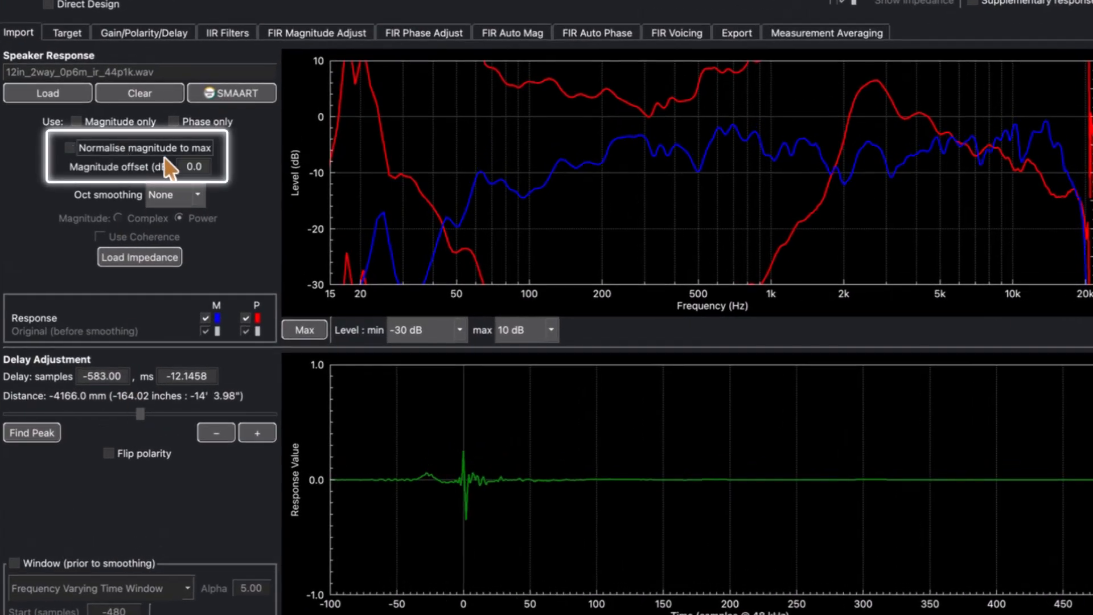
key(Tab)
text(7.0)
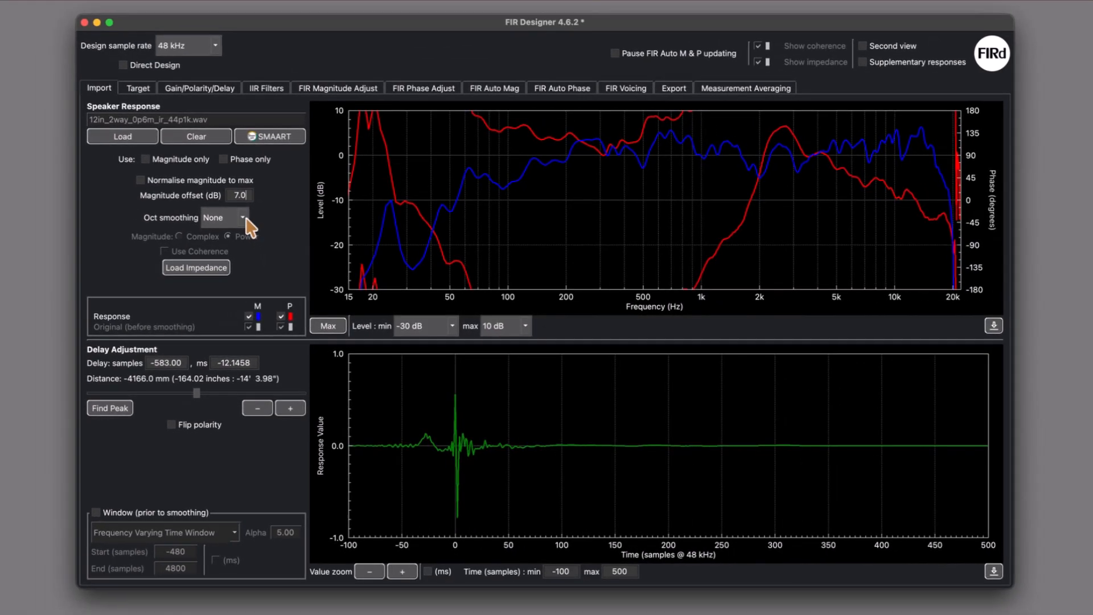
Try 1/3 octave smoothing with complex and power magnitude averaging, and set smoothing back to None.
click(193, 195)
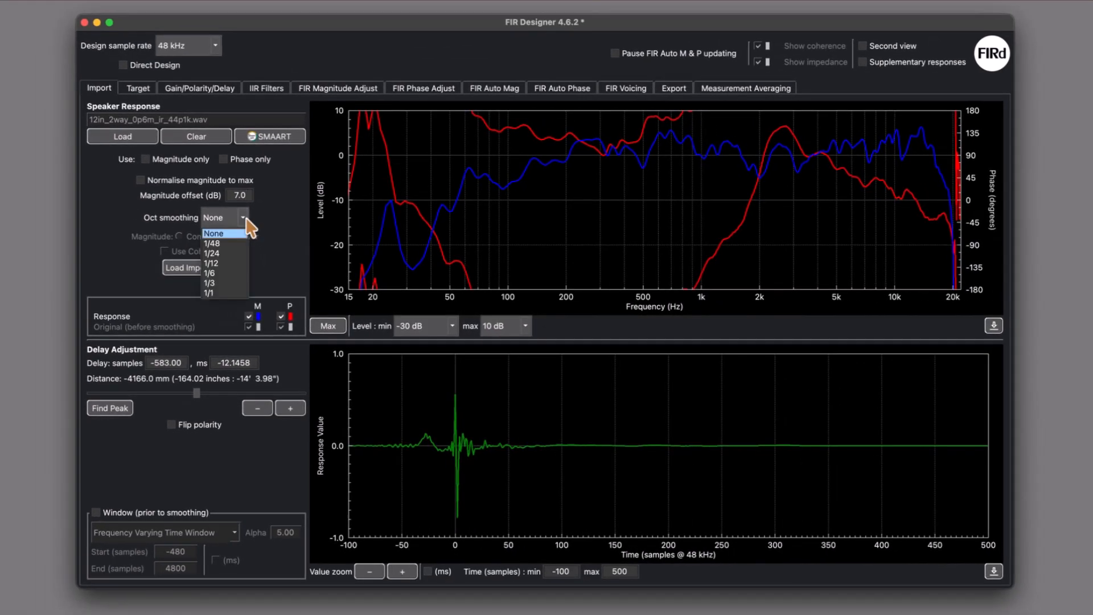
click(223, 280)
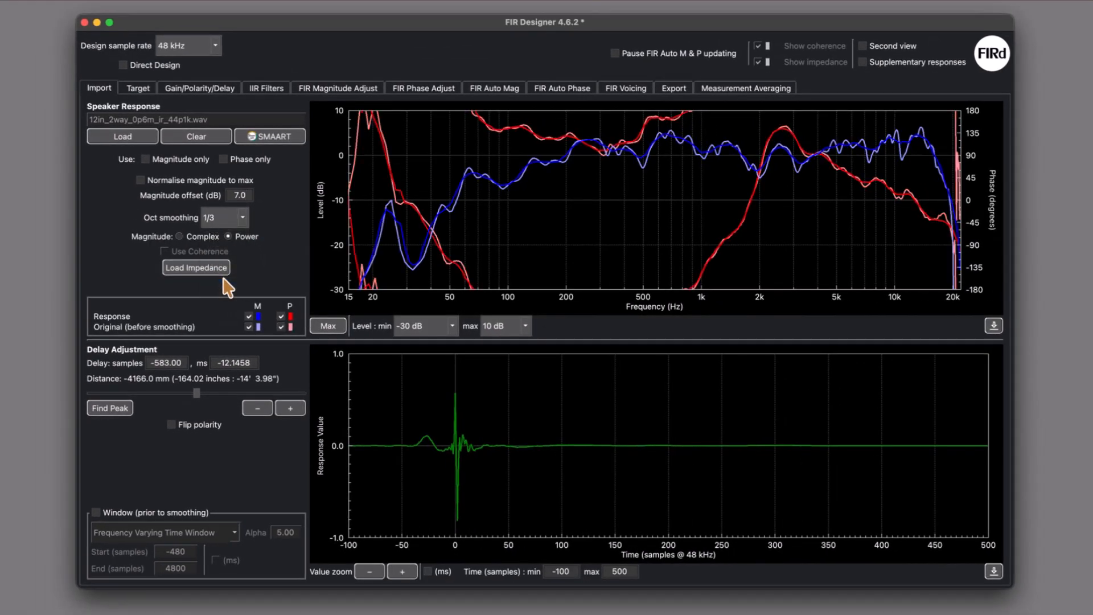
click(190, 237)
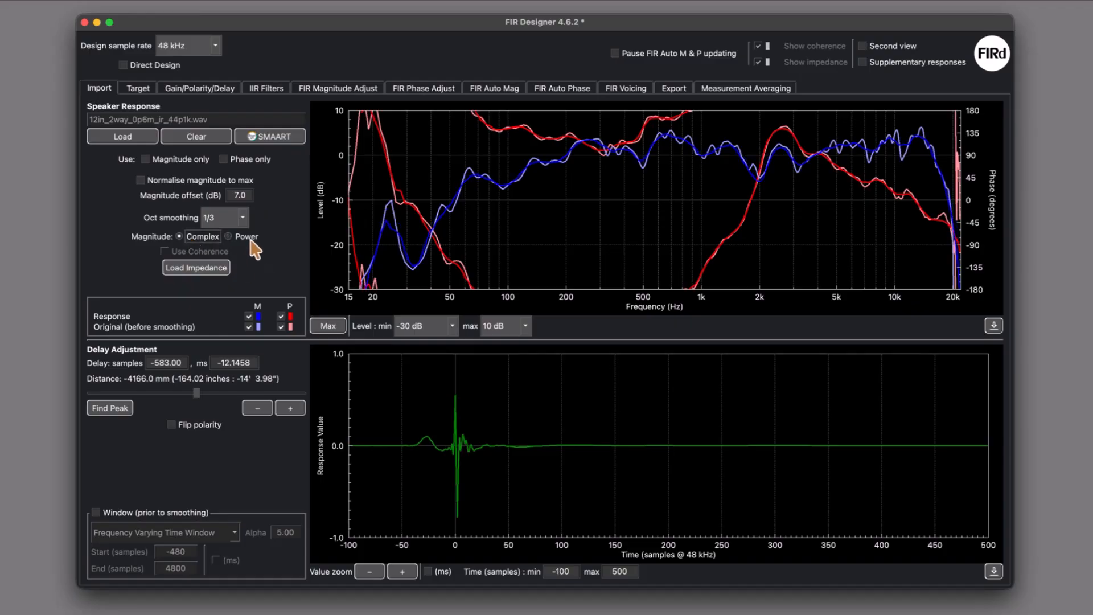
click(246, 238)
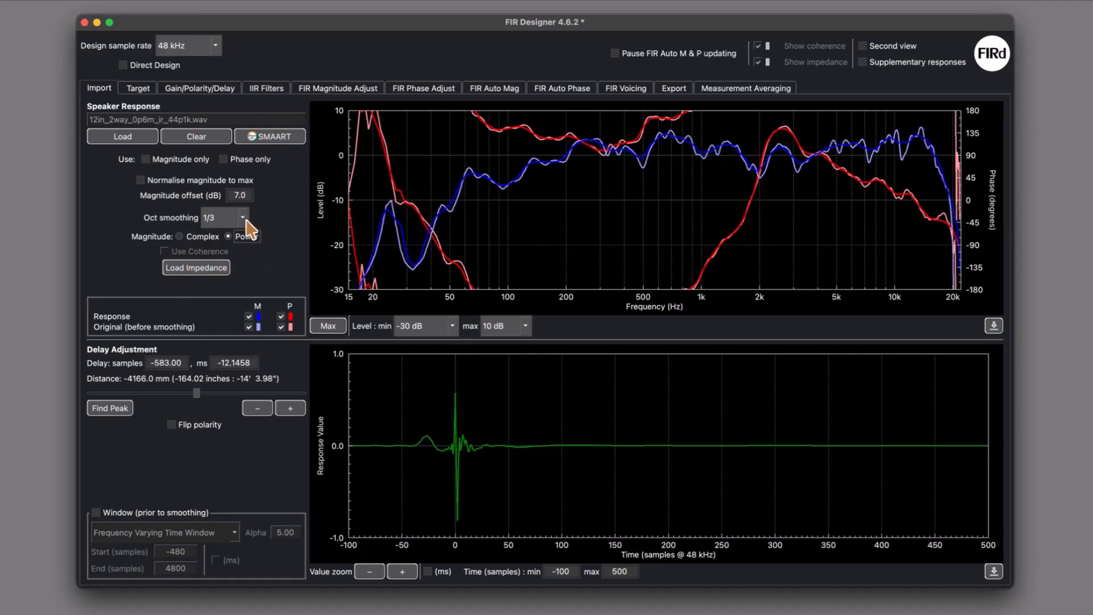
click(242, 217)
click(236, 238)
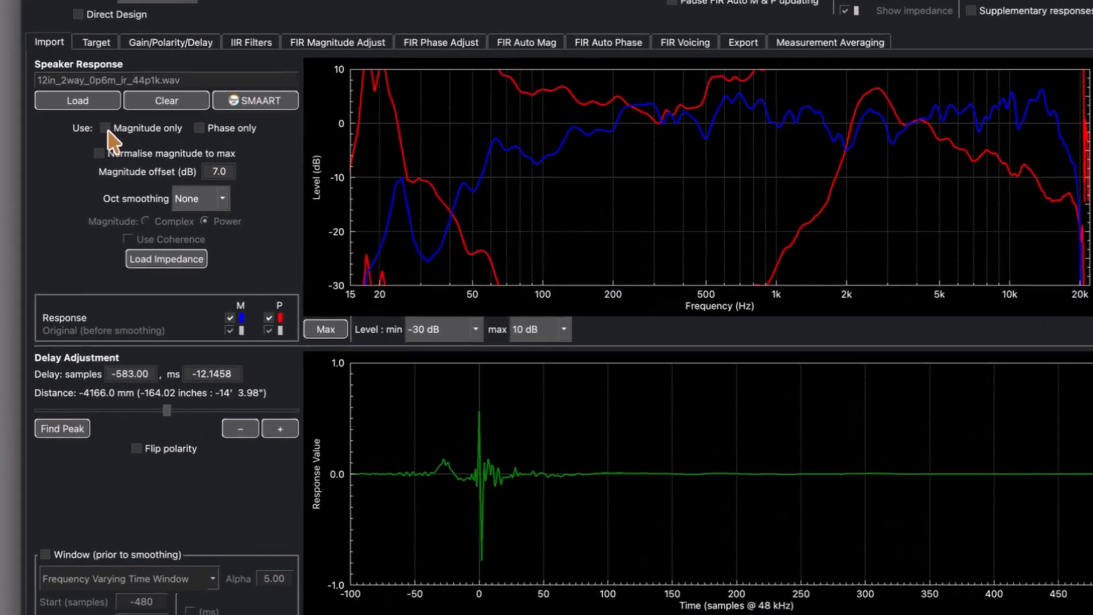
Try using only the magnitude and only the phase of the speaker response, and turn both options off again.
click(89, 116)
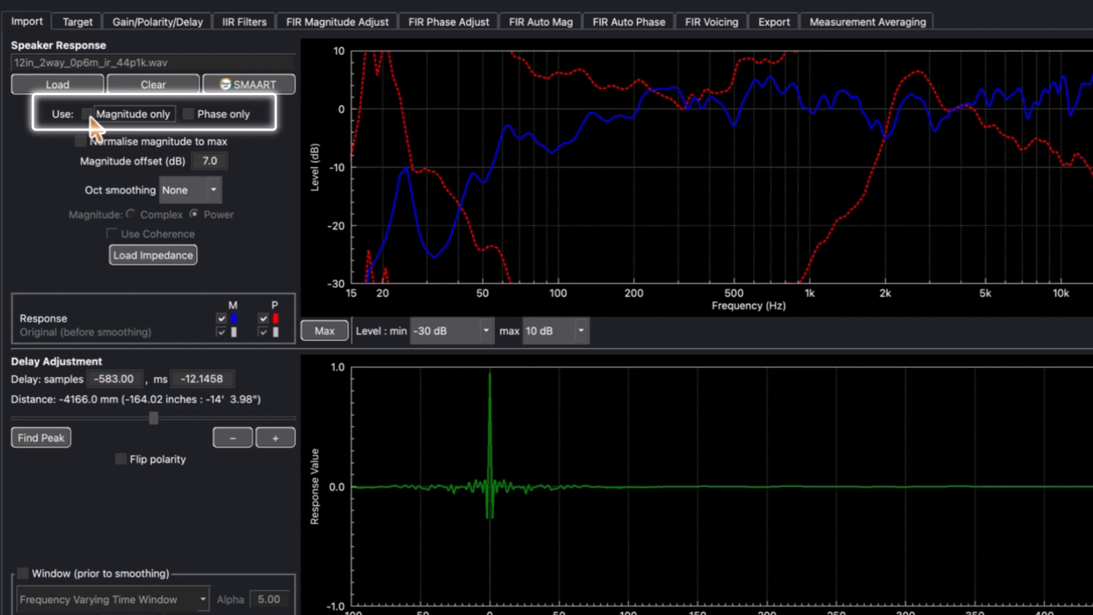
click(202, 117)
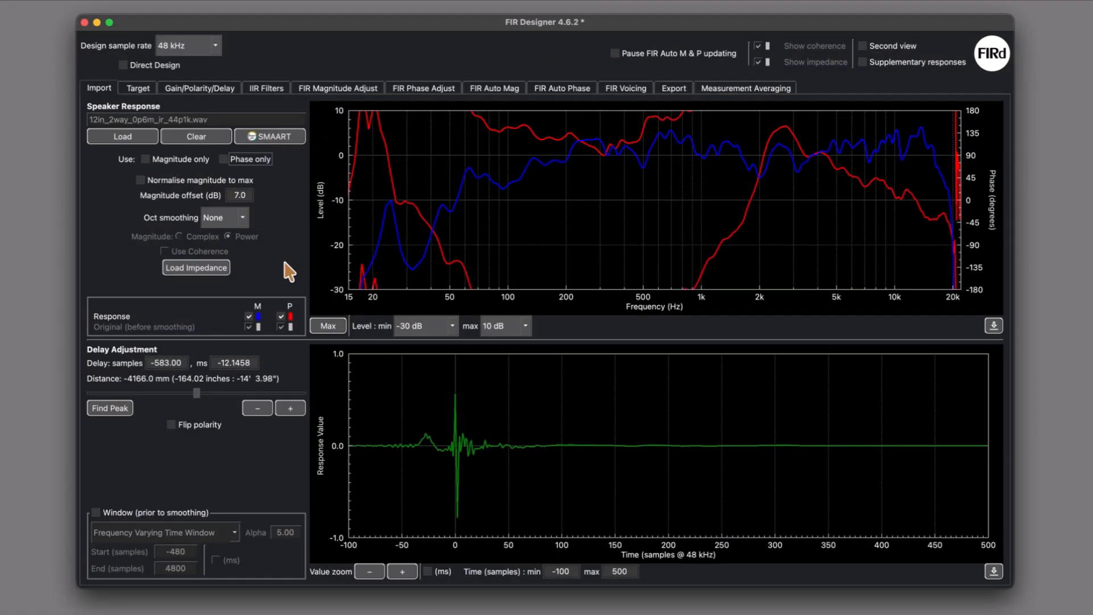
Shift the response's delay adjustment coarsely and finely to about -557.25 samples.
drag(197, 393, 276, 402)
click(289, 408)
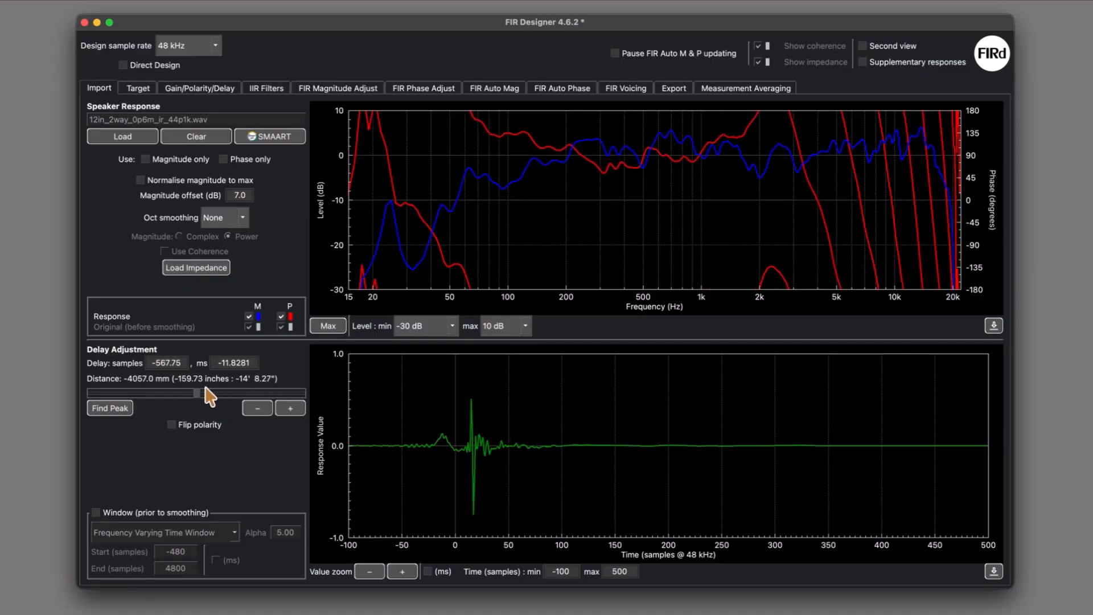
drag(197, 398, 329, 411)
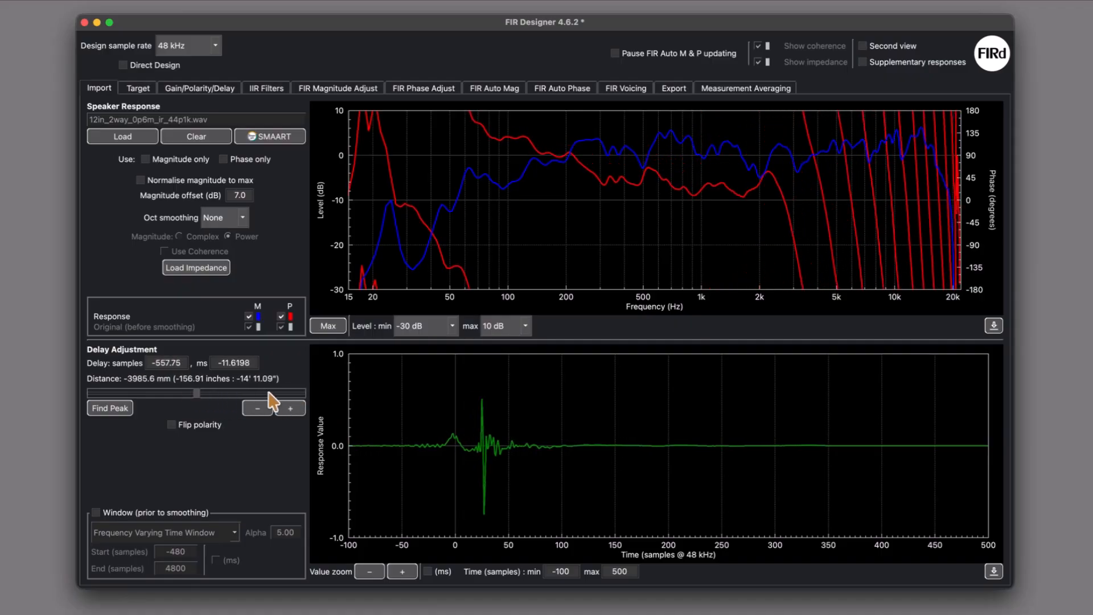
drag(204, 390, 207, 393)
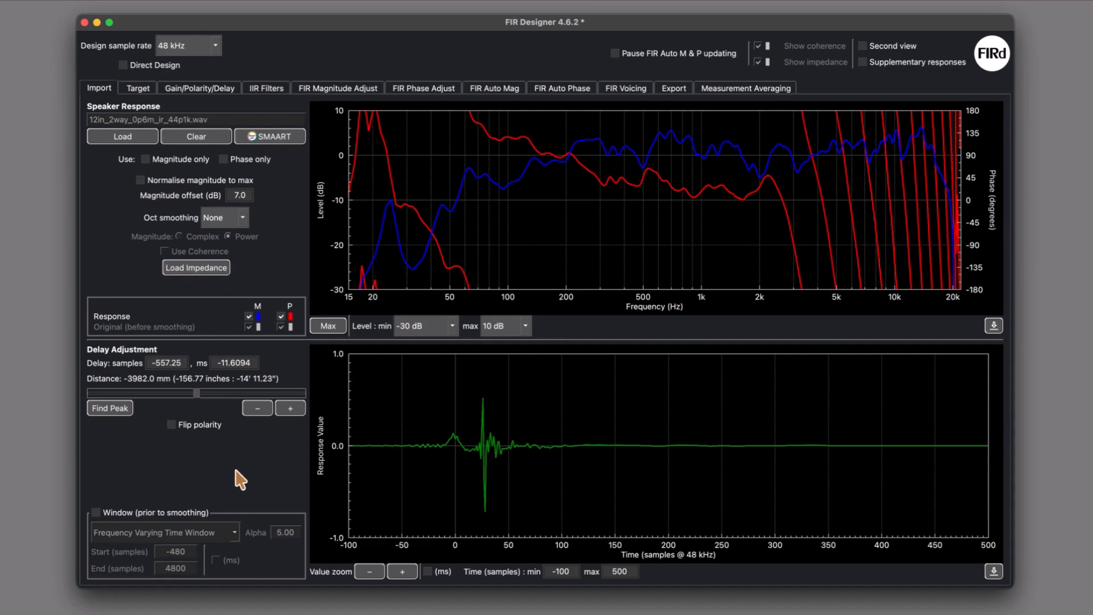
Flip the response's polarity and realign its delay to the impulse peak.
click(186, 431)
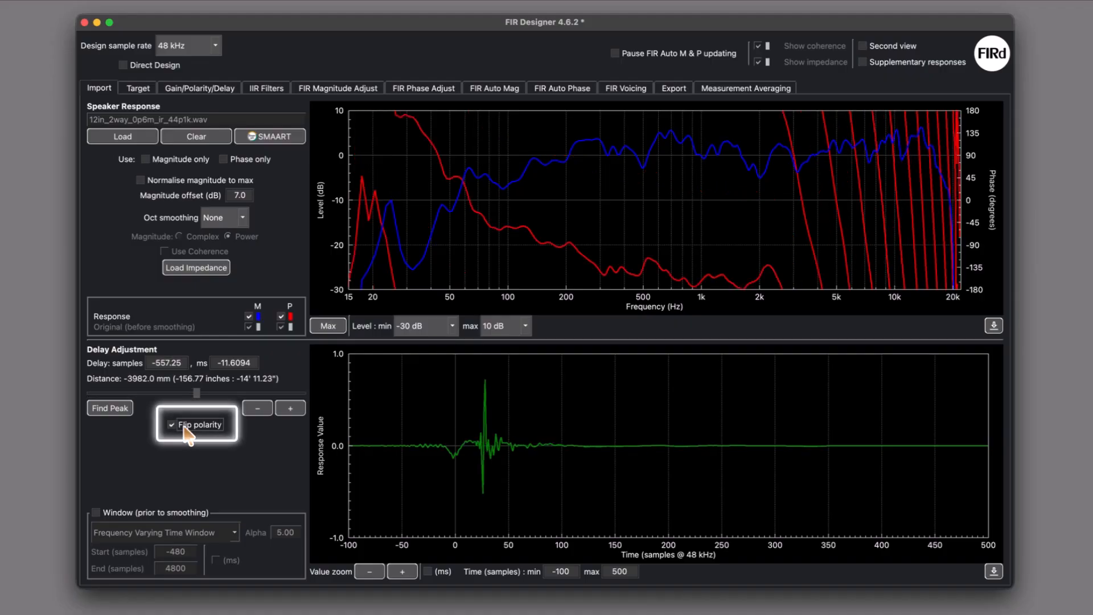
click(122, 411)
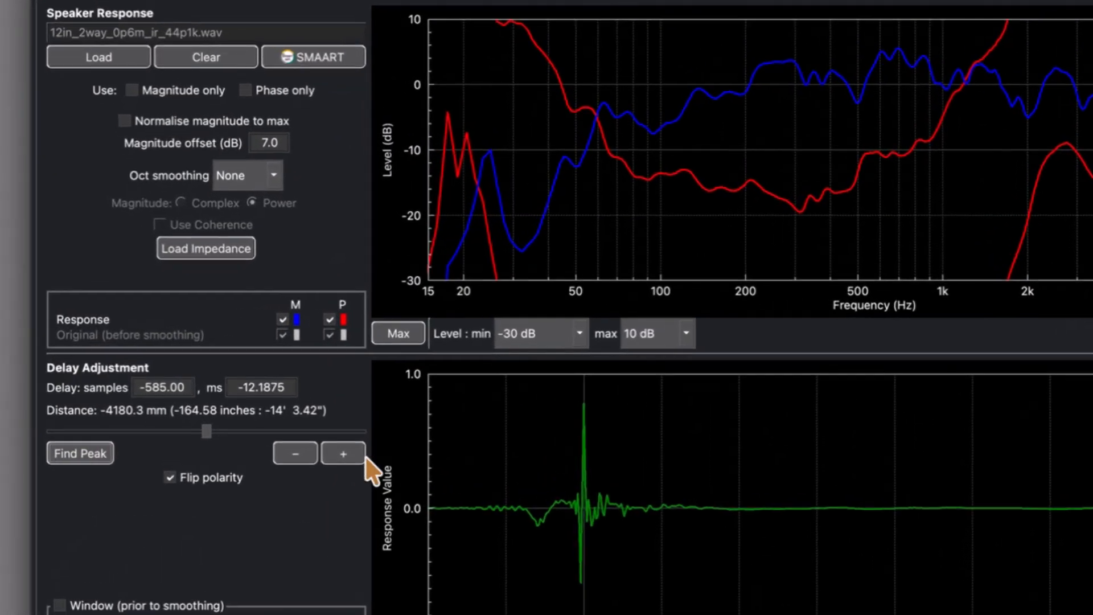
Nudge the delay up in 0.25-sample increments and bring it back down to -585.00 samples.
click(290, 408)
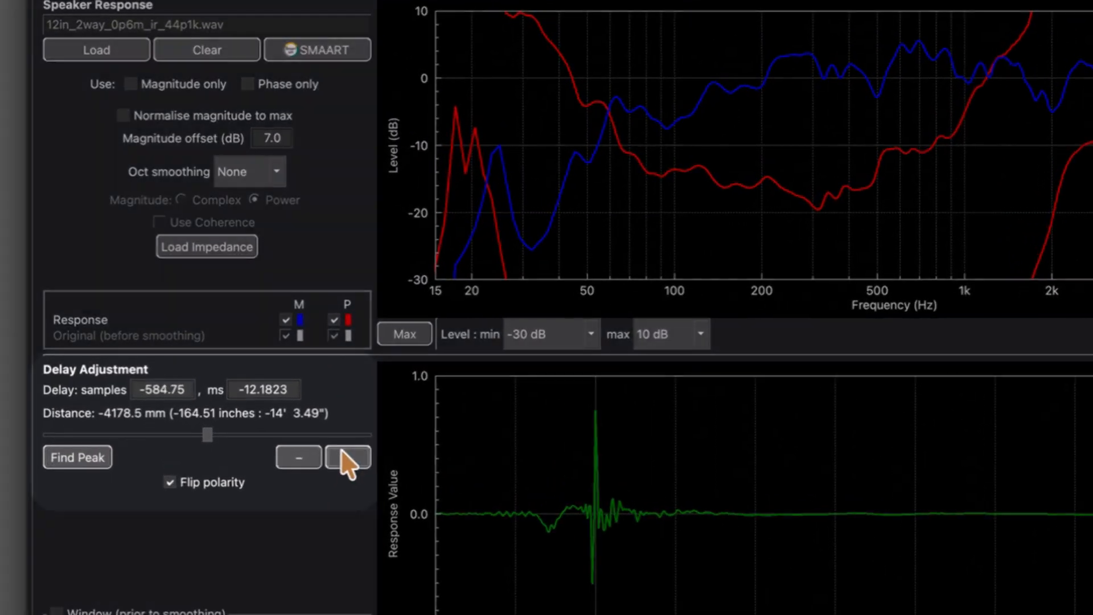
click(346, 464)
click(346, 464)
click(318, 465)
click(317, 466)
click(318, 465)
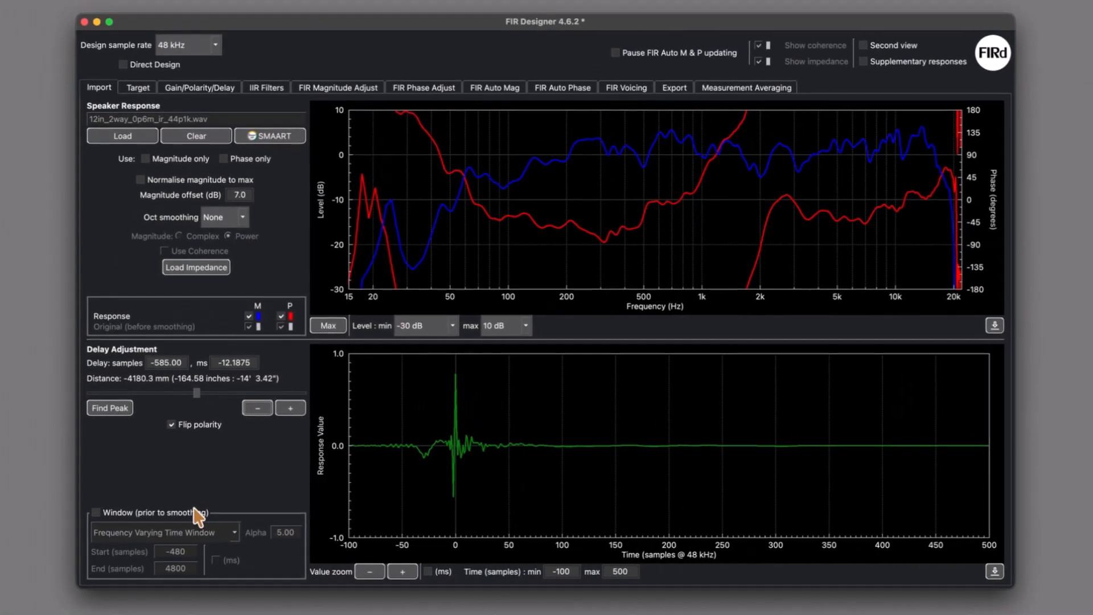
Enable the window applied prior to smoothing and set its type to Hanning.
click(210, 493)
click(264, 519)
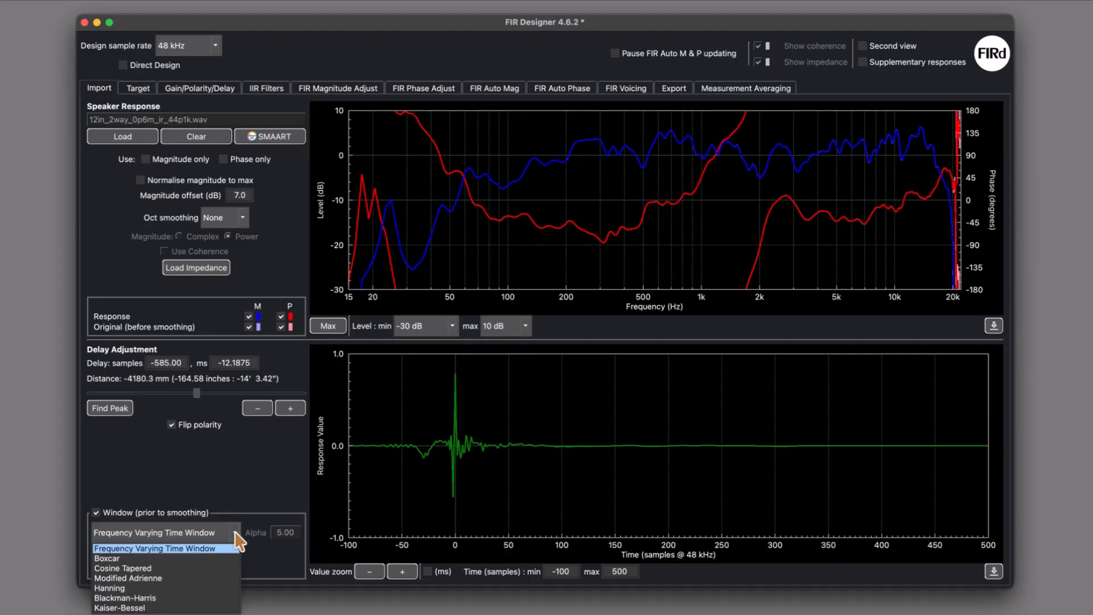
click(199, 587)
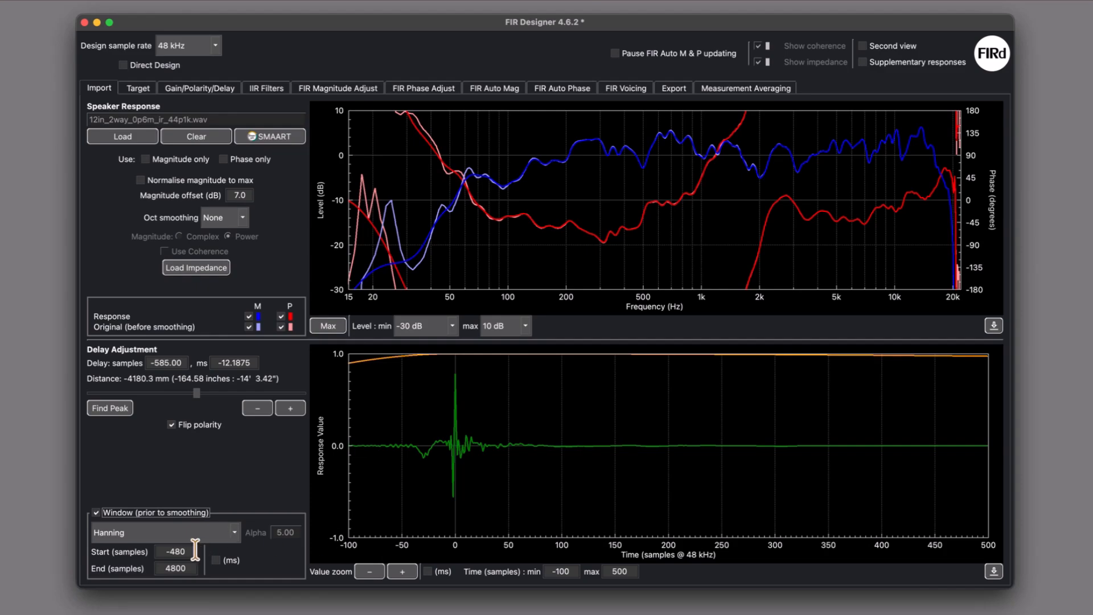
Set the Hanning window to start at -100 samples and end at 450 samples.
drag(192, 550, 146, 546)
text(-100)
key(Return)
drag(189, 568, 143, 567)
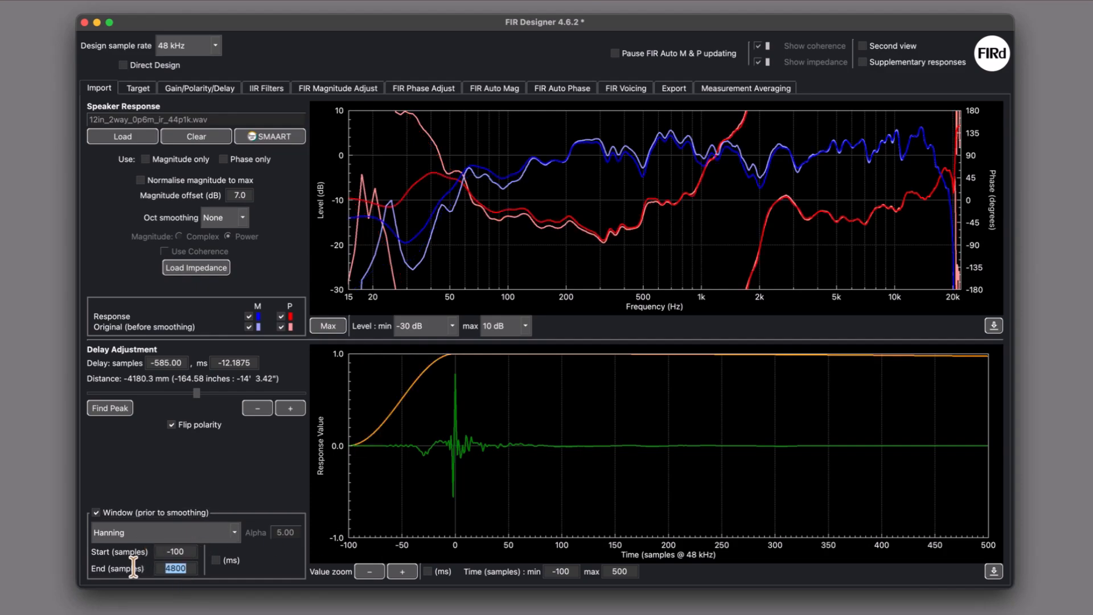
text(450)
key(Return)
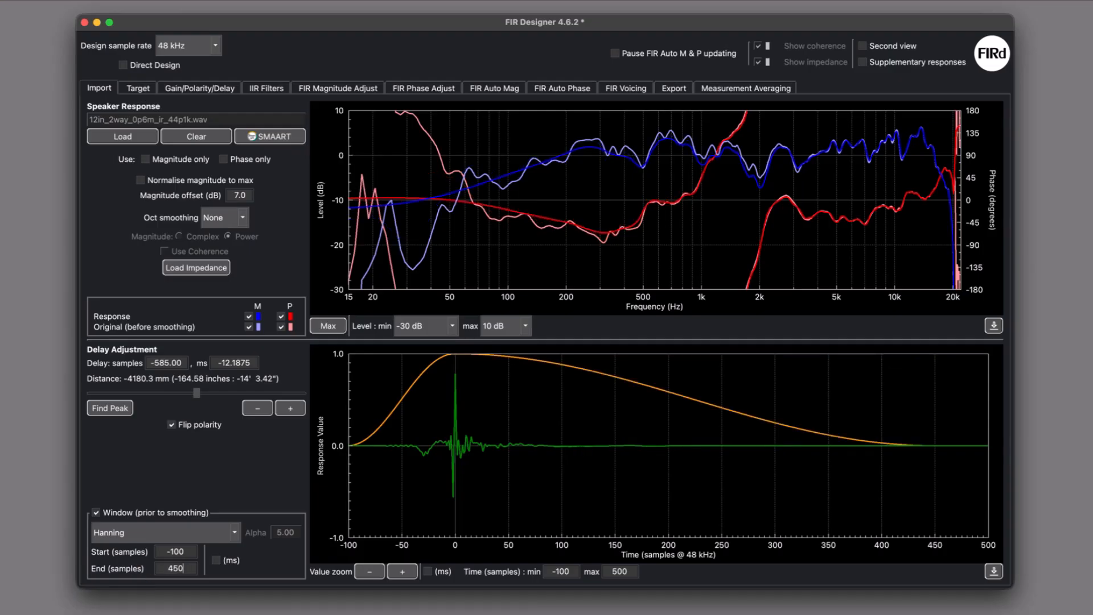
Change the window type to Frequency Varying Time Window and disable windowing.
click(235, 533)
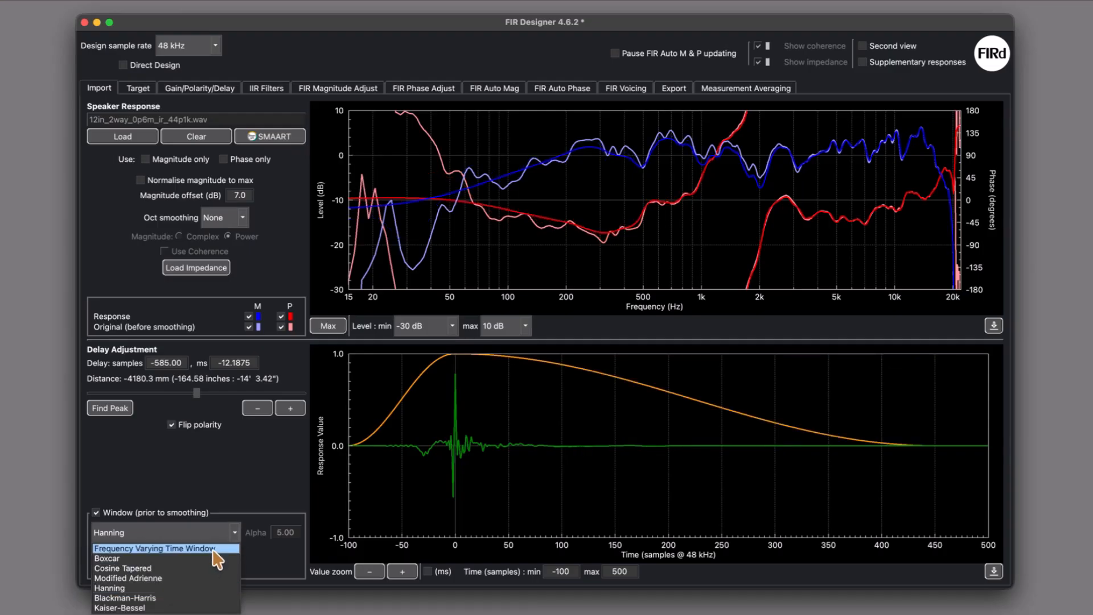
click(170, 549)
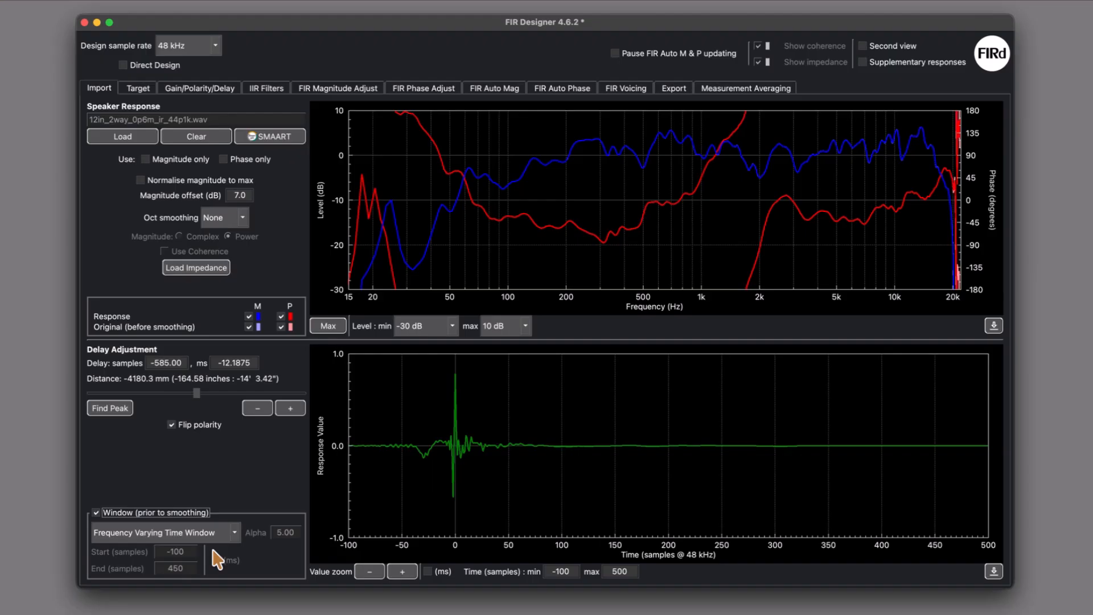
click(193, 512)
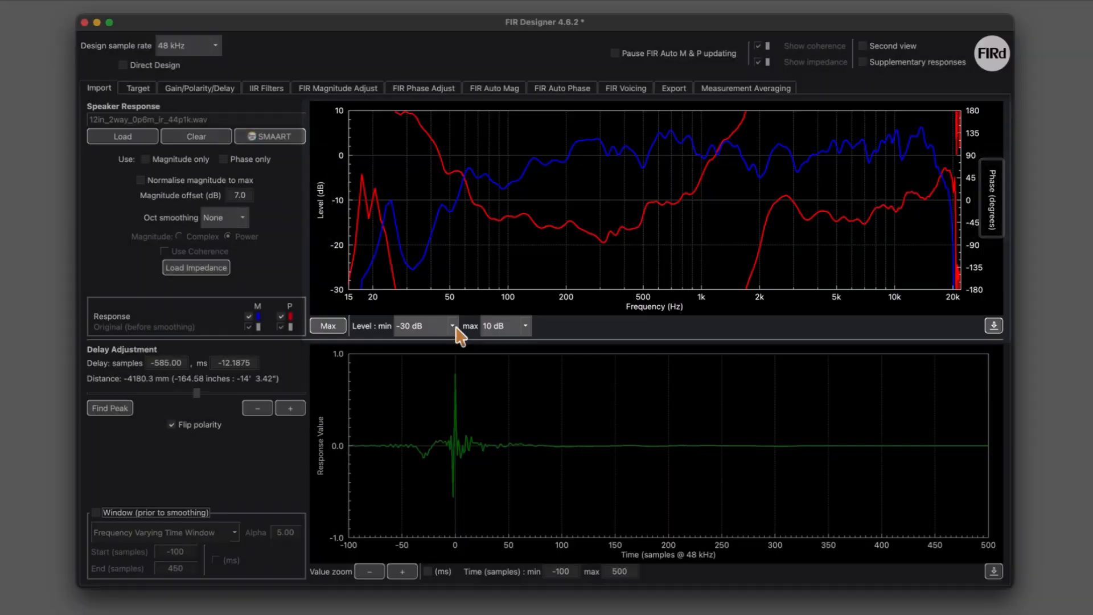
Set the frequency plot's level range to a minimum of -60 dB and a maximum of 20 dB, trying -80 dB first.
click(449, 329)
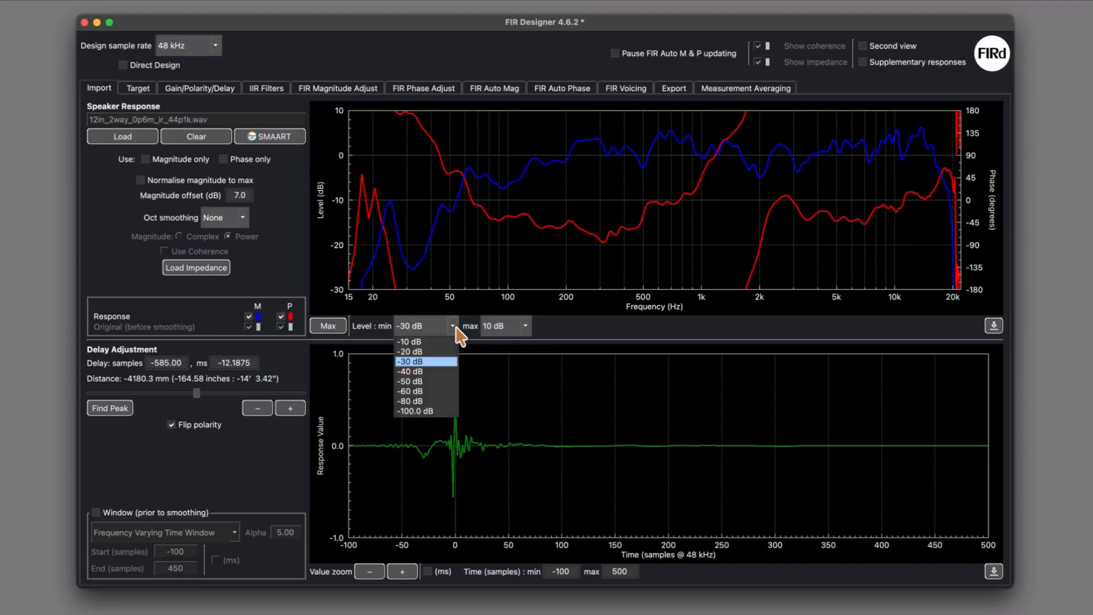
click(434, 402)
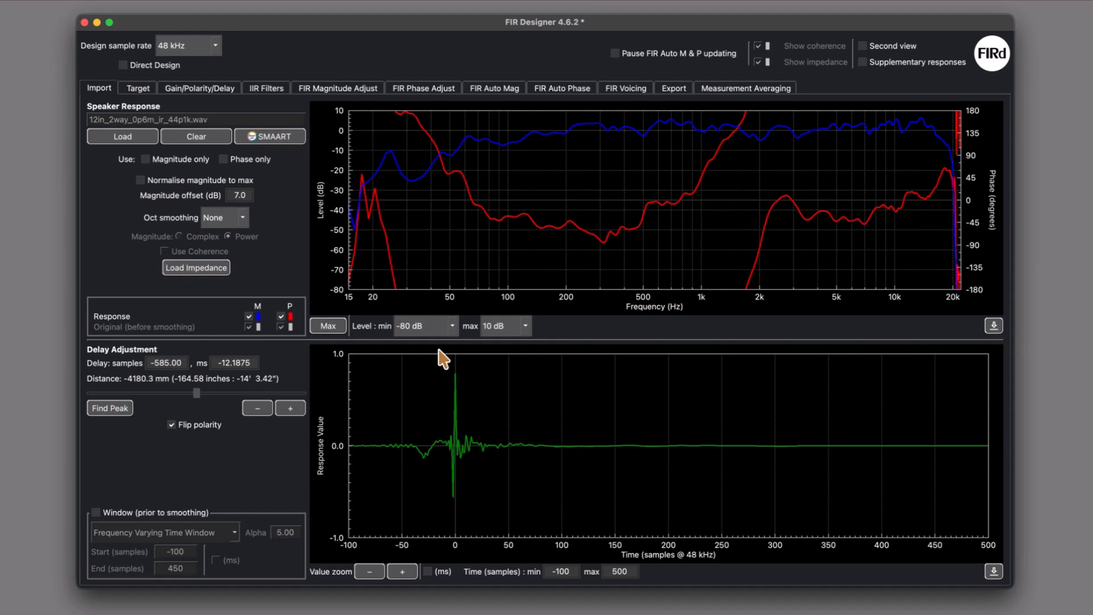
click(450, 328)
click(434, 391)
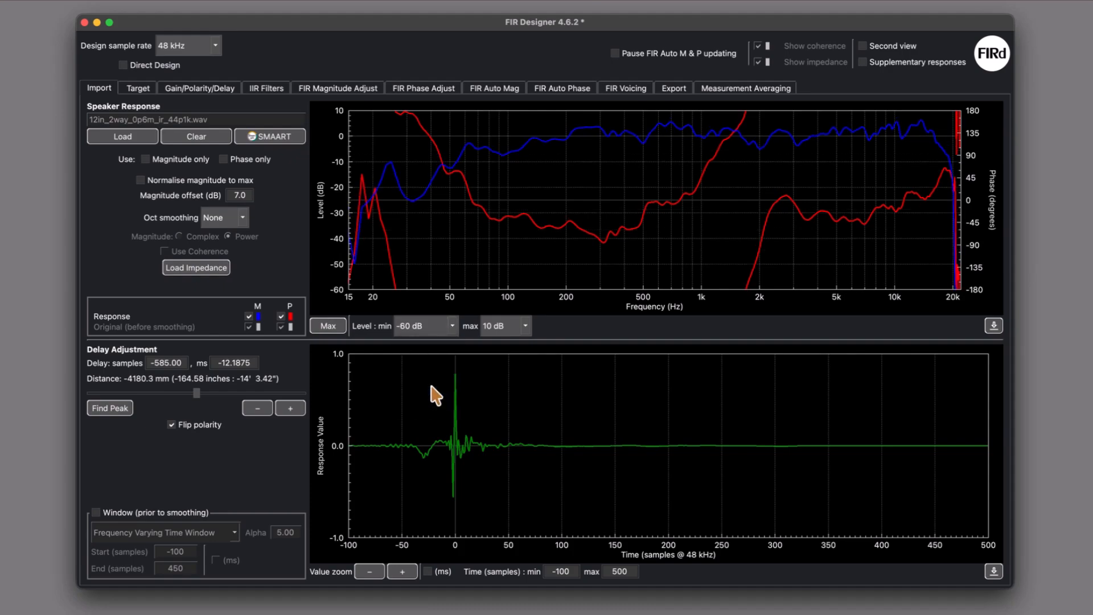
click(521, 326)
click(511, 362)
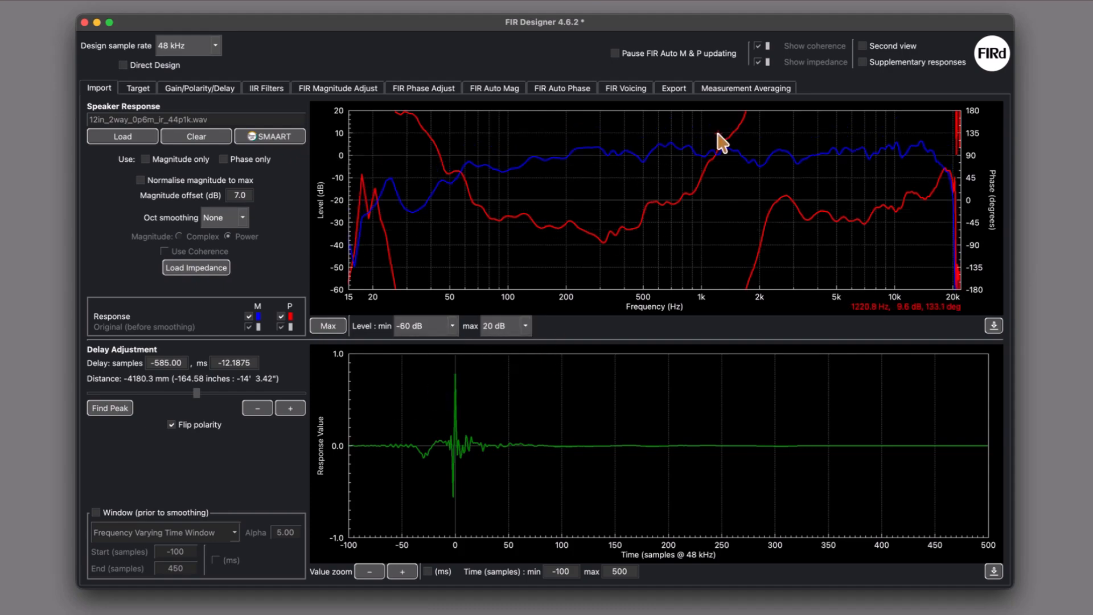
Zoom the frequency plot into the region around 1 kHz to 1.5 kHz and restore the full view.
drag(676, 126, 758, 189)
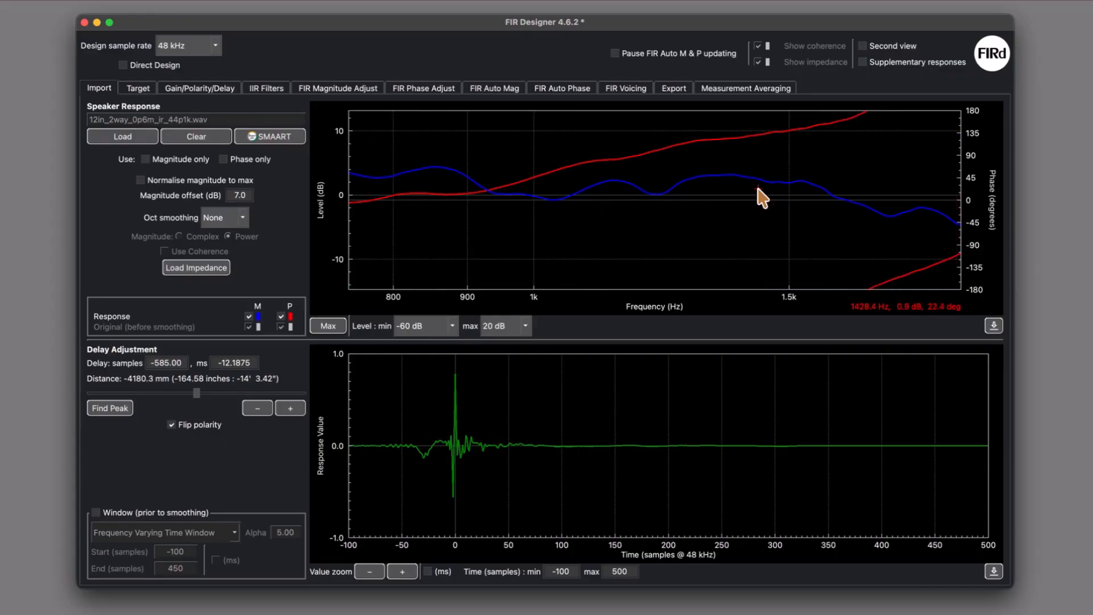
click(339, 325)
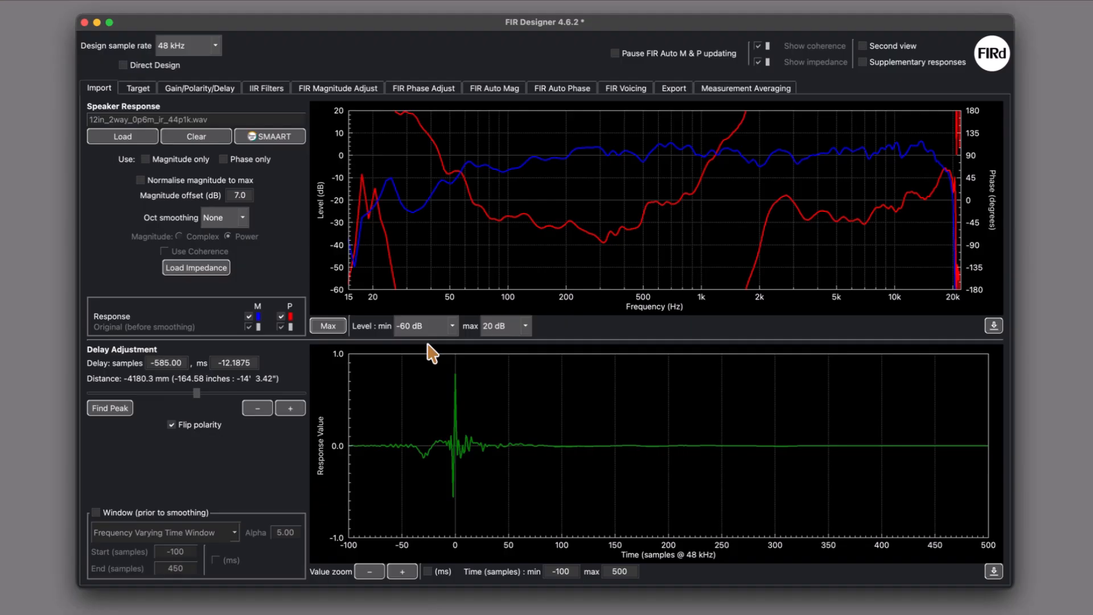
Review the frequency plot's export options for PNG images and TXT data, including the choice of traces.
click(996, 329)
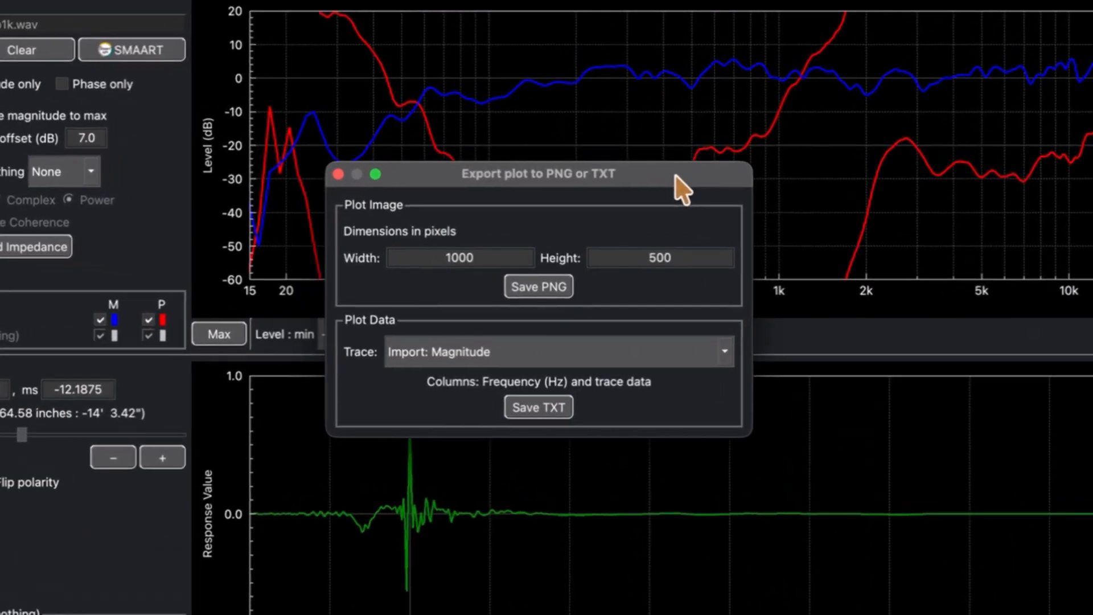
click(724, 351)
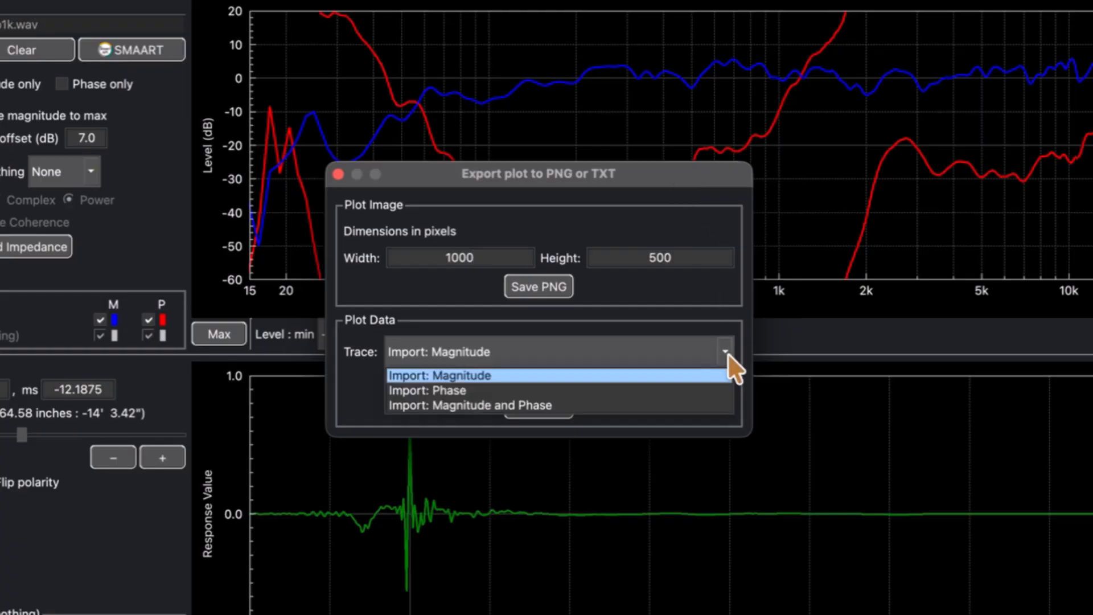
click(729, 358)
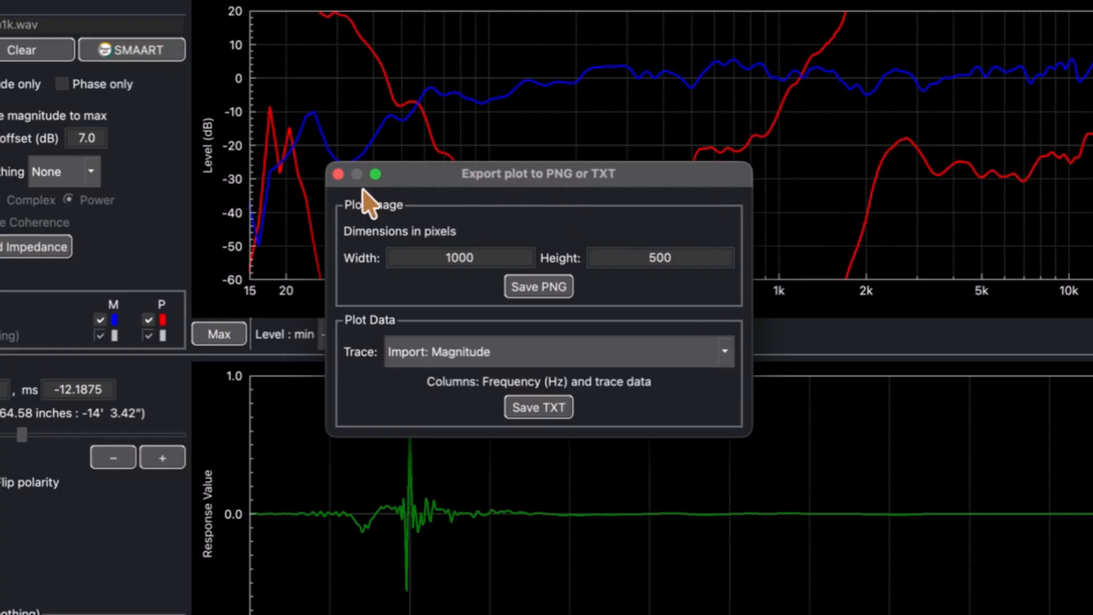
click(338, 174)
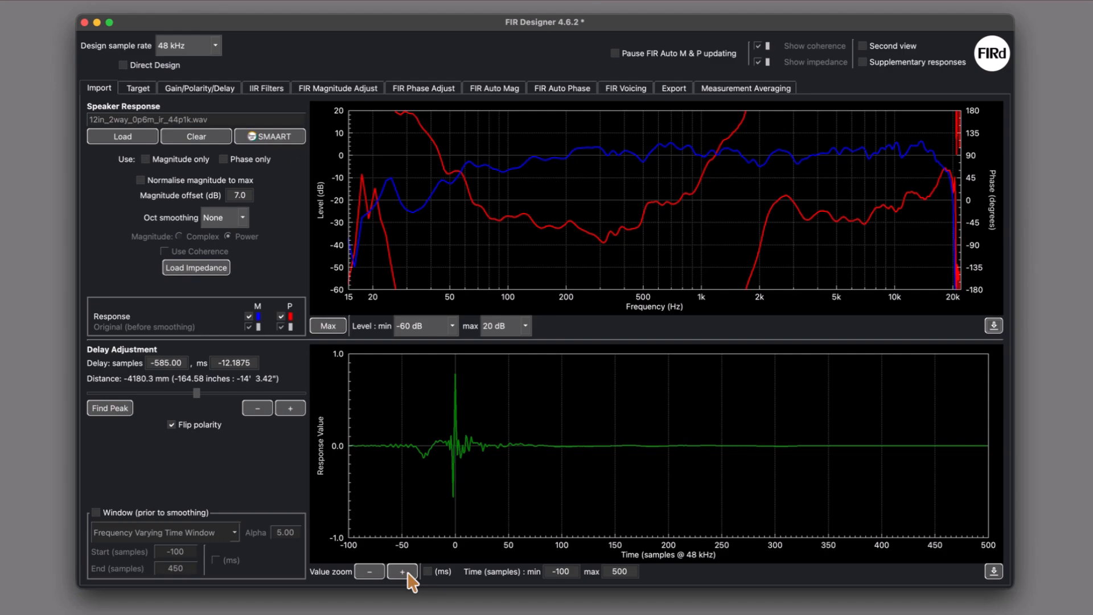
Magnify the impulse plot's value axis and return it to ±1.0, and switch its time display to milliseconds and back.
click(403, 571)
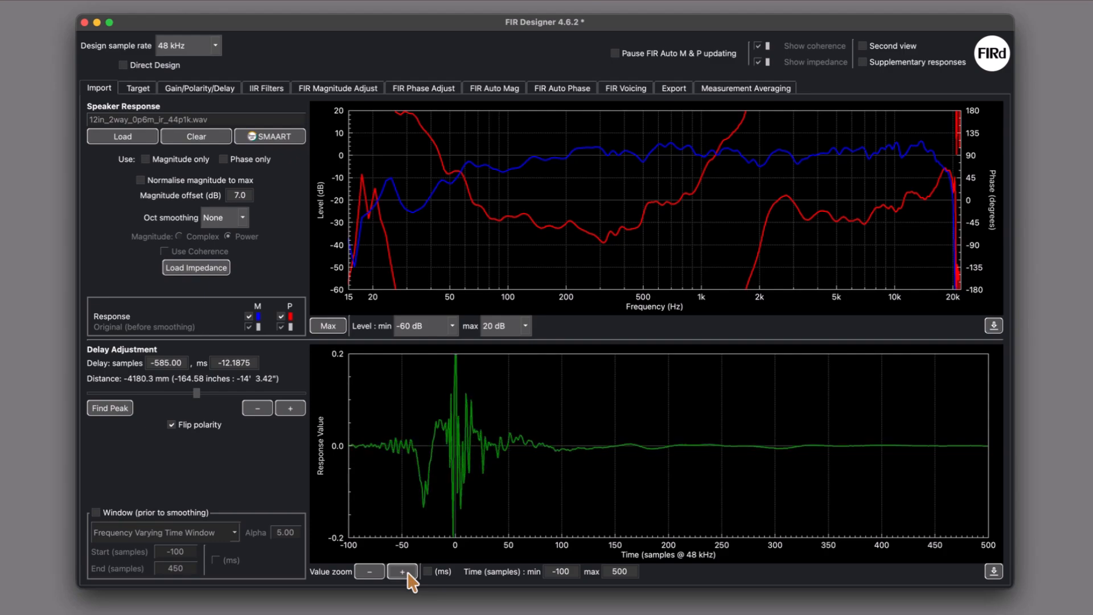
click(402, 571)
click(369, 571)
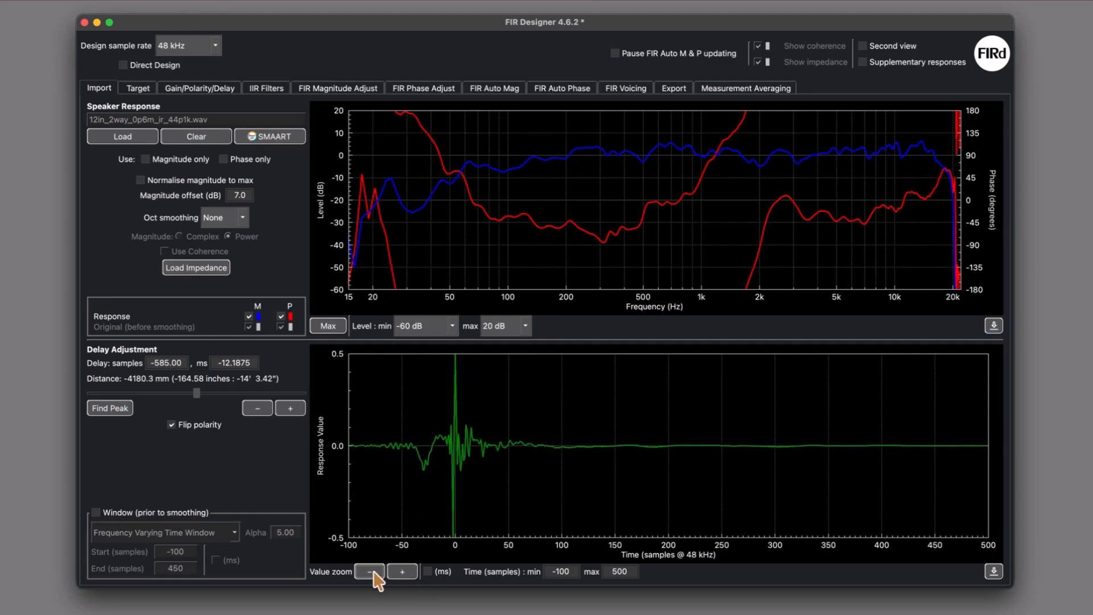
click(371, 572)
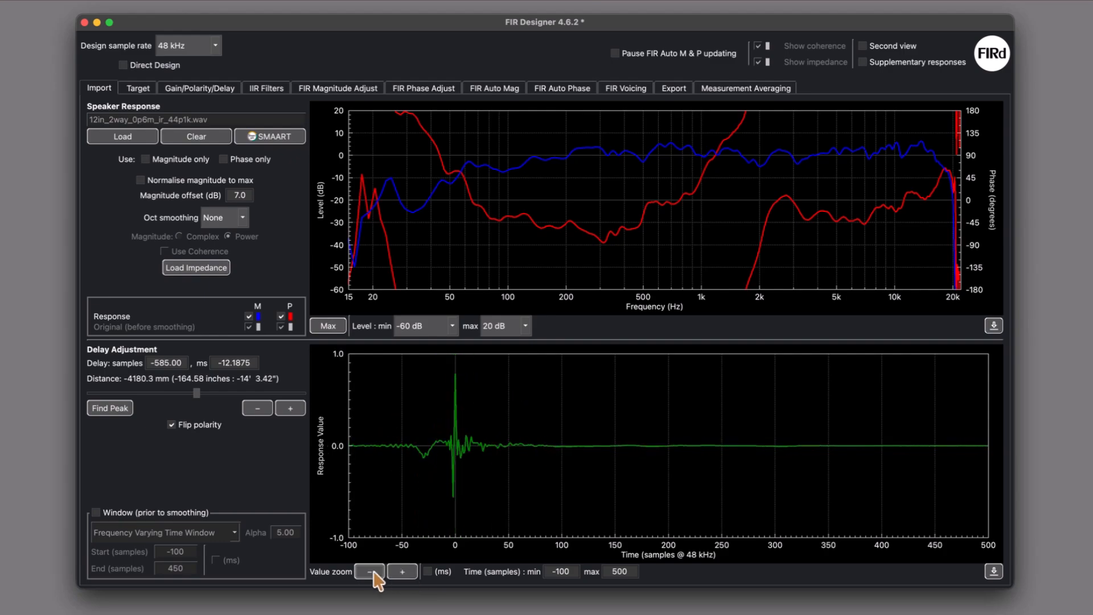
click(440, 571)
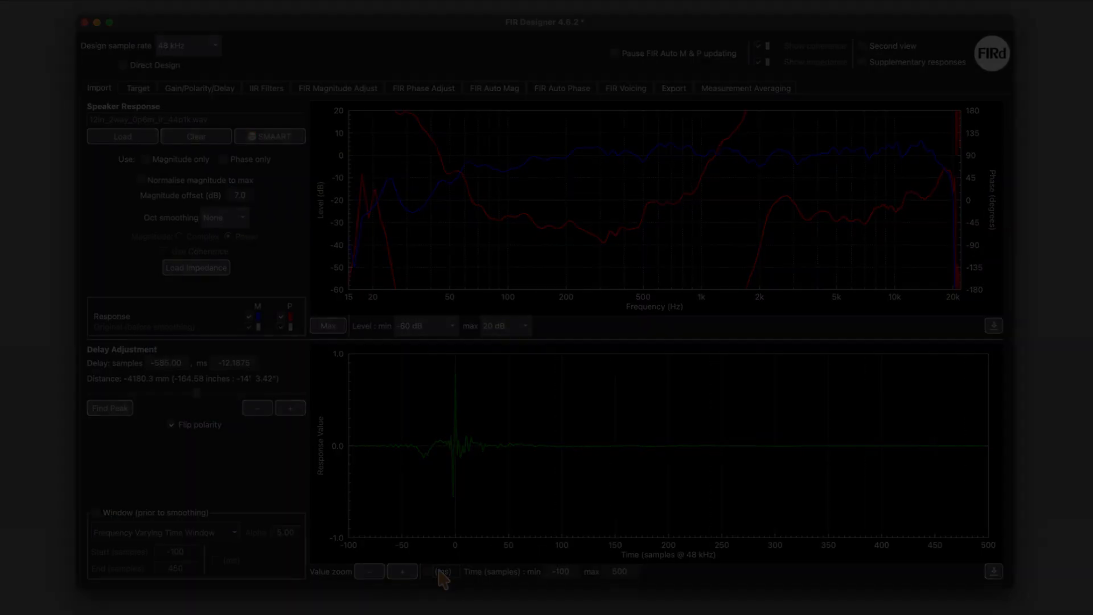
click(440, 571)
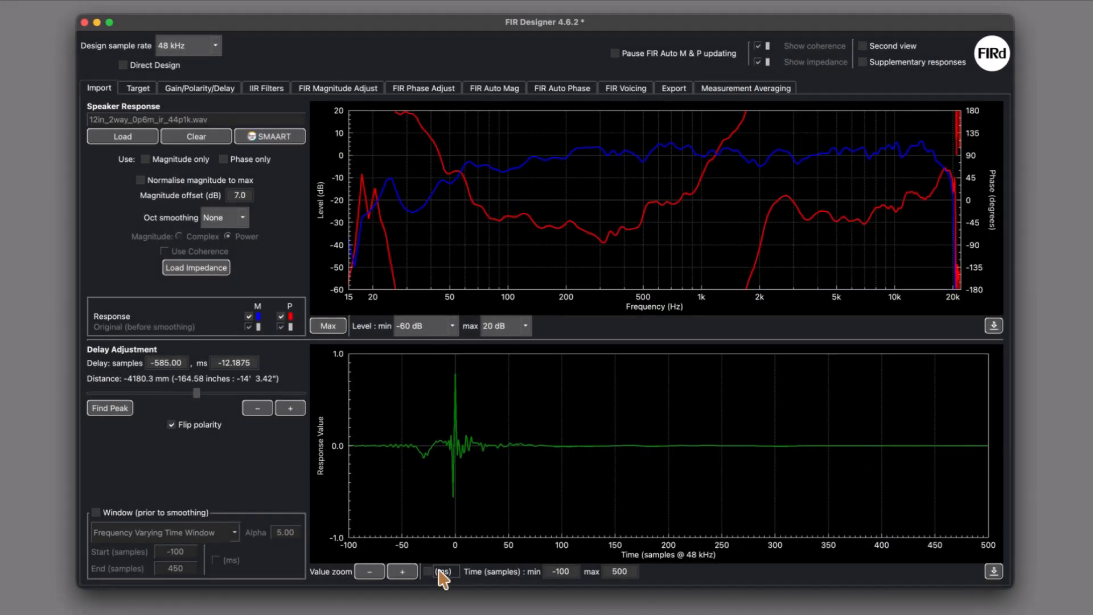
Change the colour of the response magnitude trace to a lighter blue.
click(259, 318)
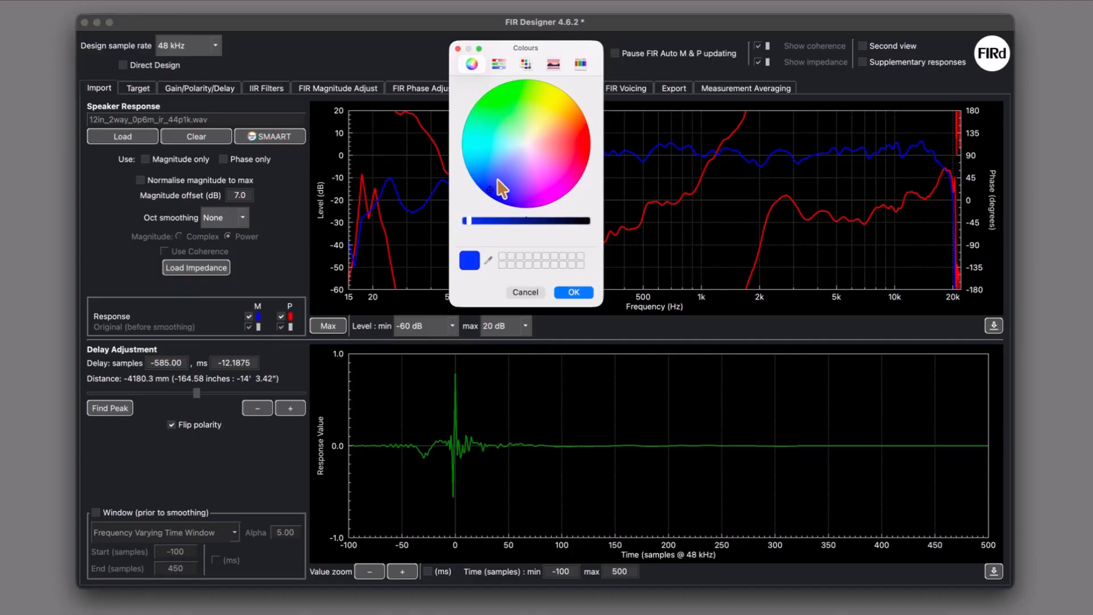
drag(488, 185, 477, 165)
click(569, 296)
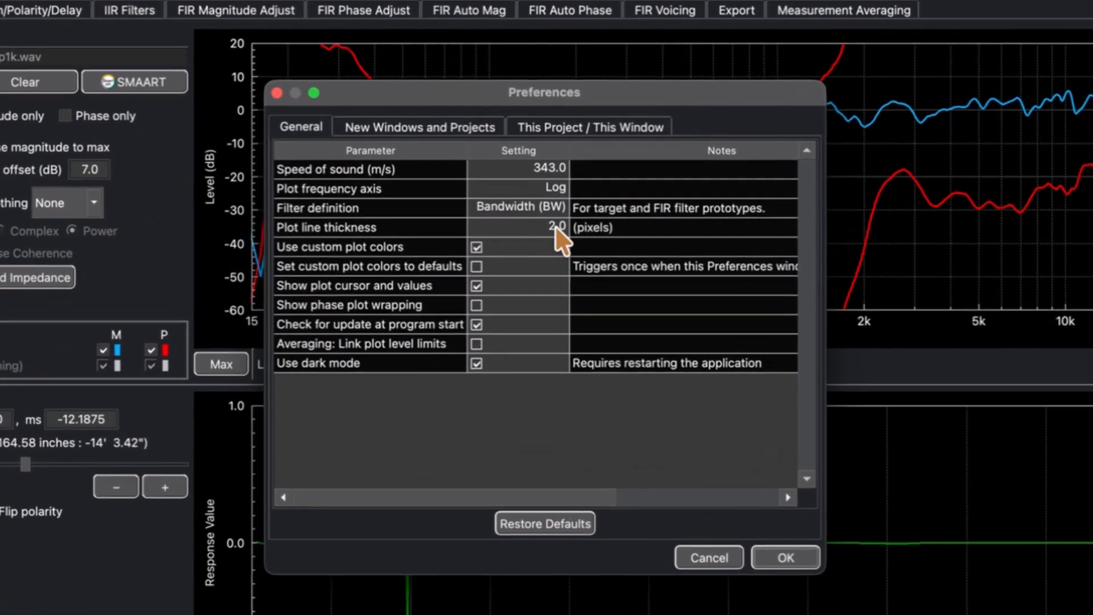
In the preferences, set the plot line thickness to 1.5 pixels and enable resetting custom plot colors to defaults.
double_click(553, 234)
text(1.5)
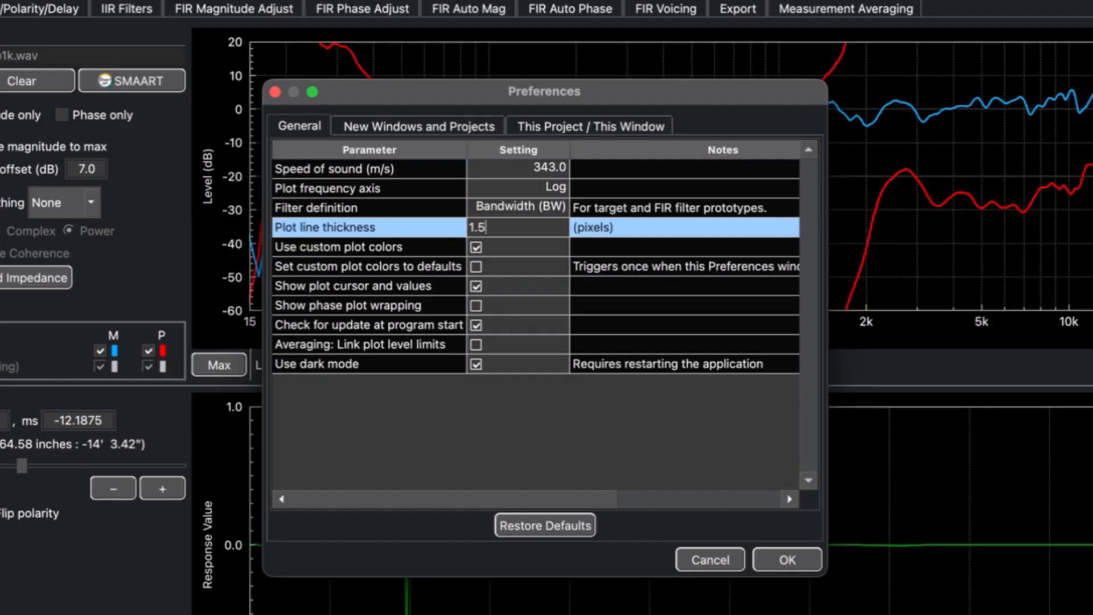
key(Return)
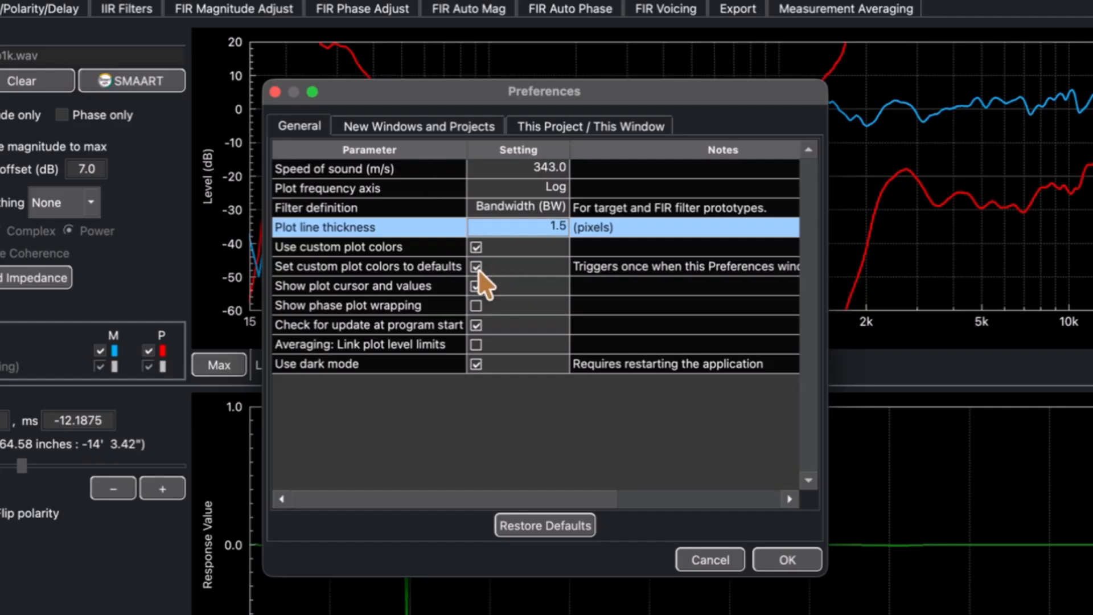
Set the plot frequency axis to 1/3 Octave and apply the preferences.
double_click(556, 189)
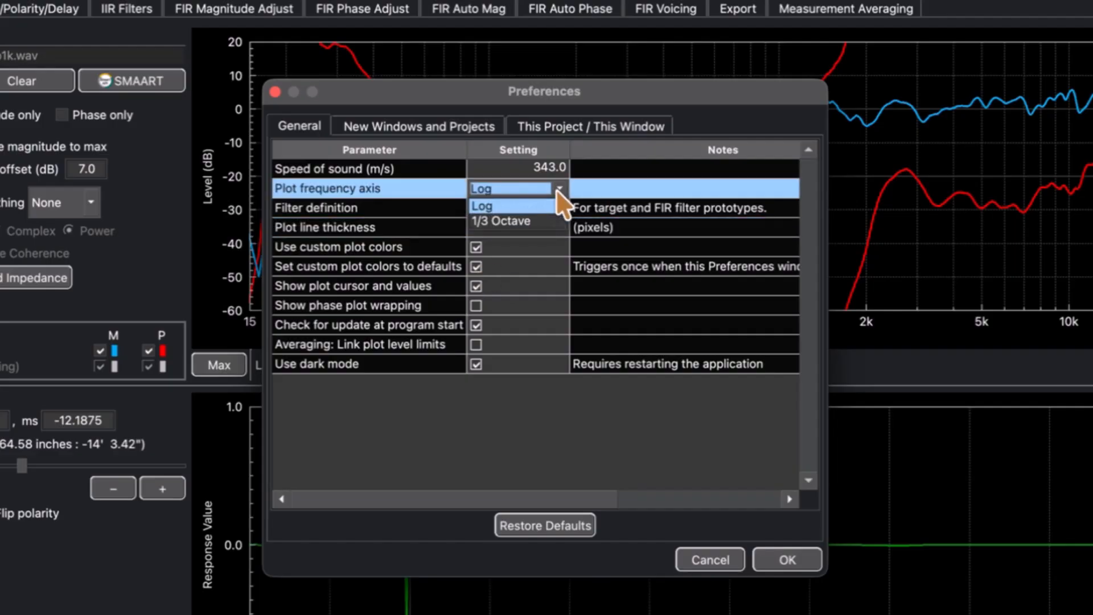
click(556, 191)
click(556, 193)
click(554, 222)
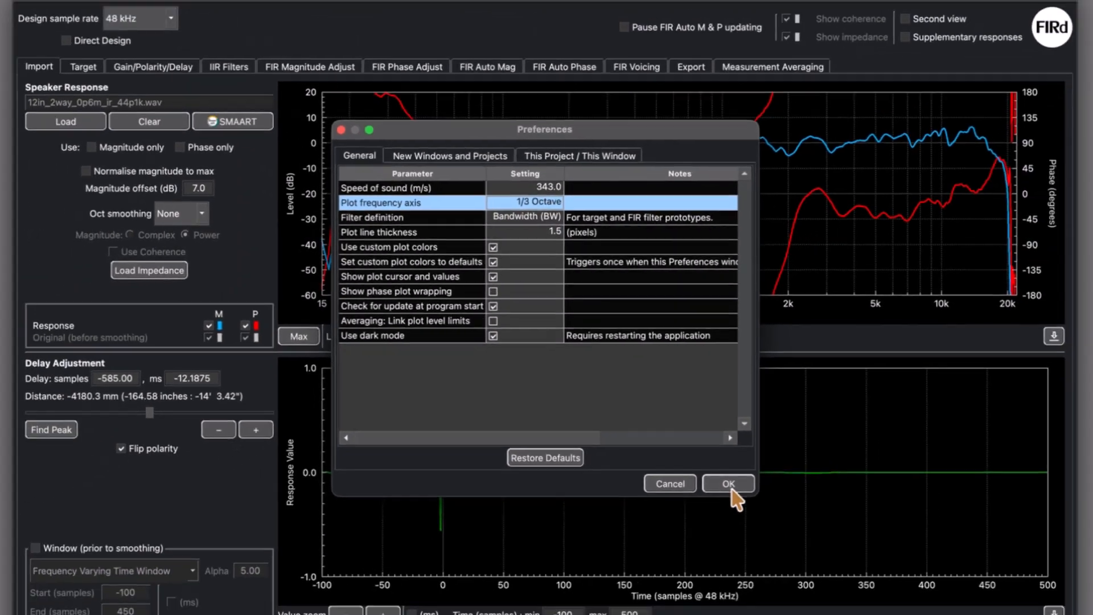
click(788, 560)
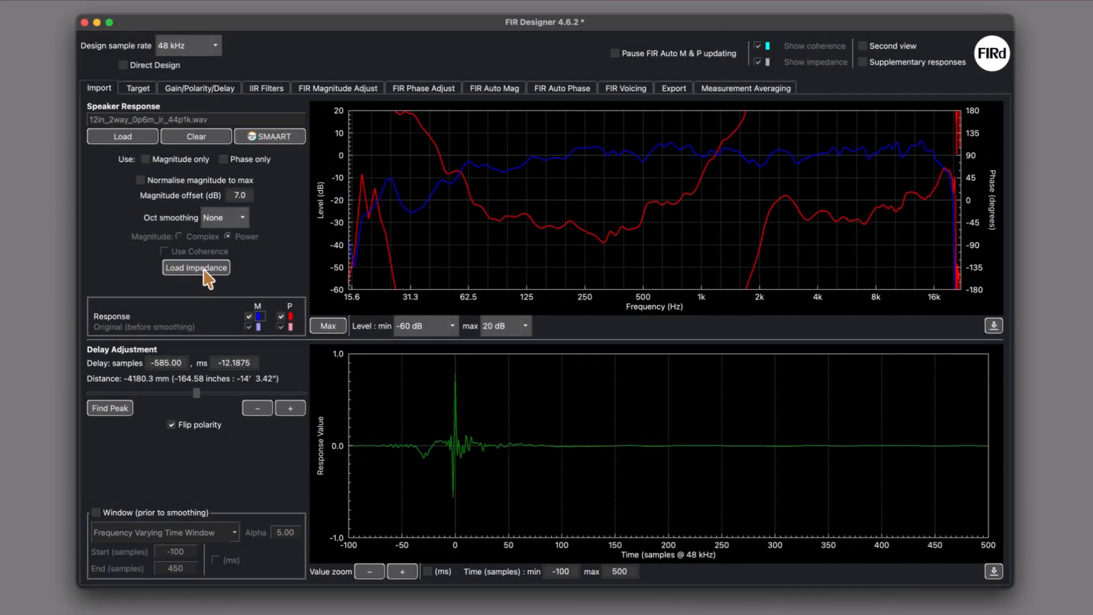
Load the Speaker Prototype1 impedance text file from the Impedance folder as the loudspeaker impedance.
click(197, 268)
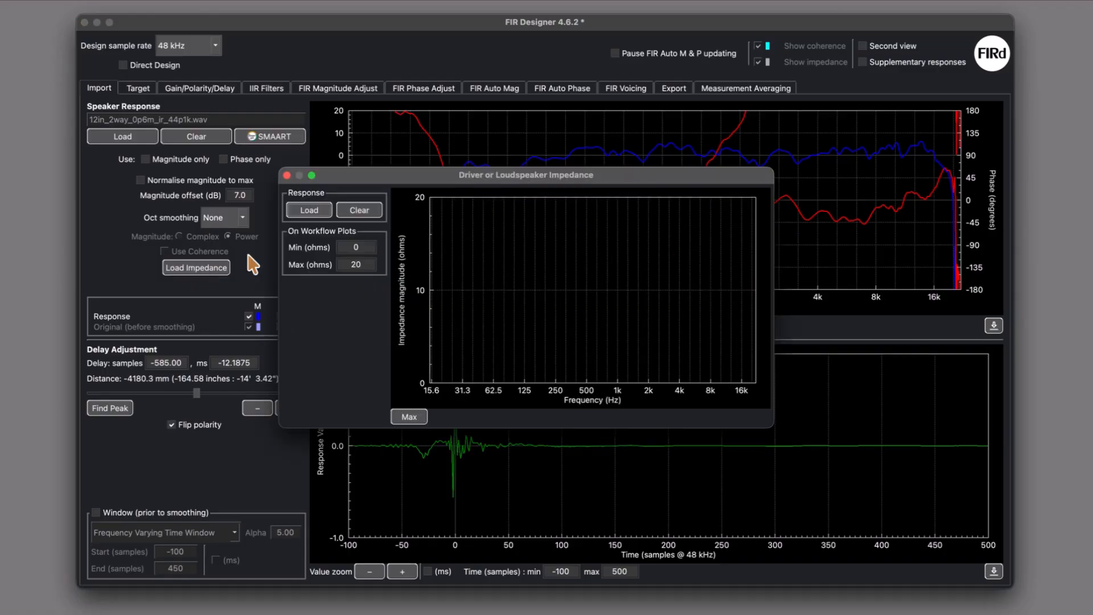
click(315, 218)
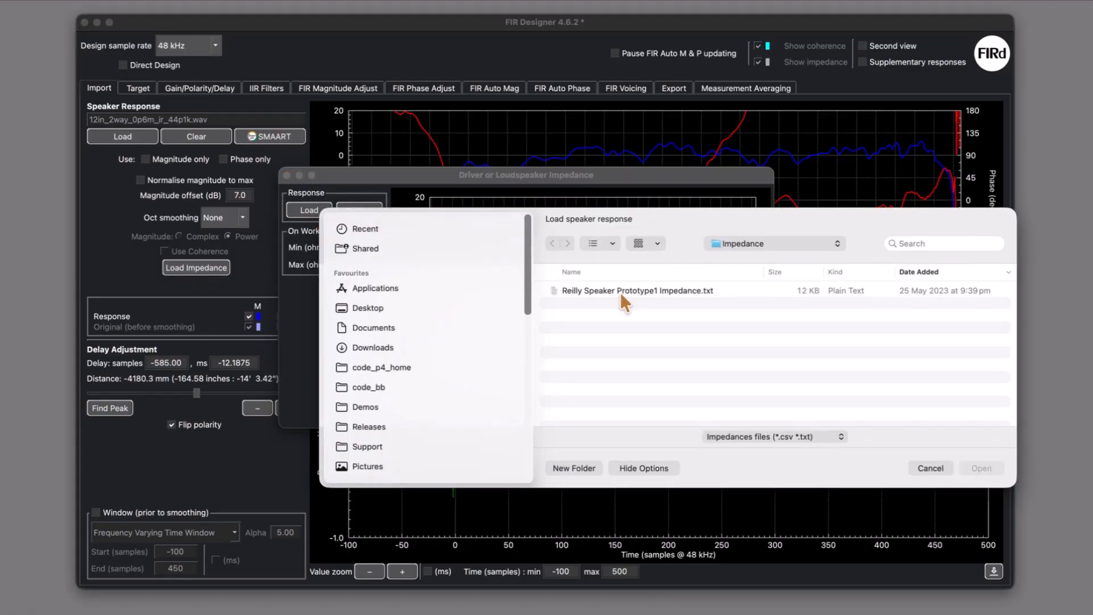
double_click(620, 289)
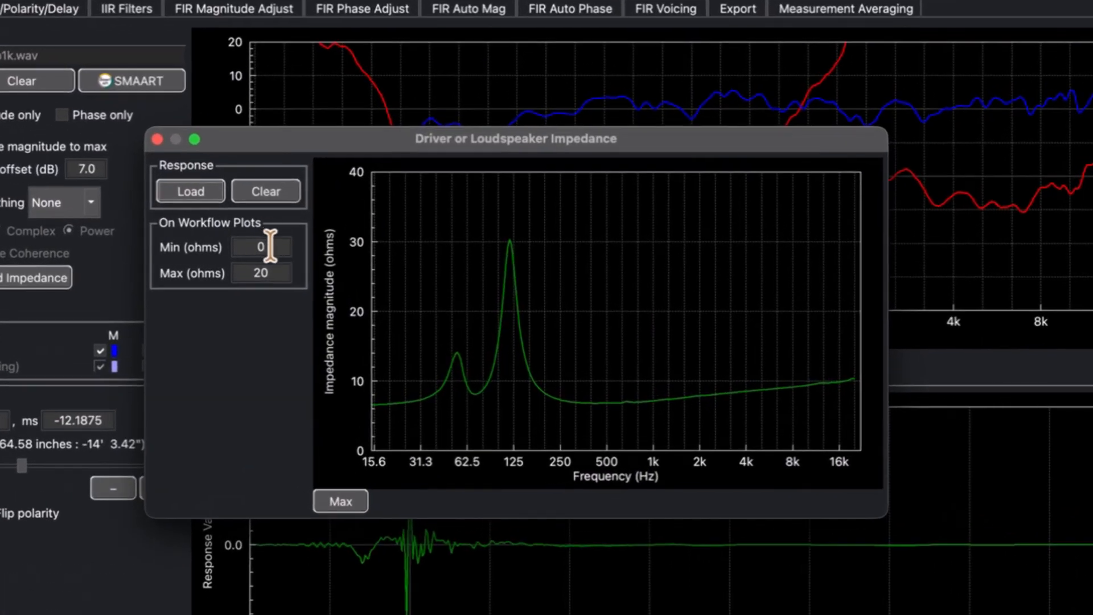
Set the maximum impedance on workflow plots to 35 ohms and toggle the impedance trace off and on in the frequency plot.
drag(268, 273, 224, 279)
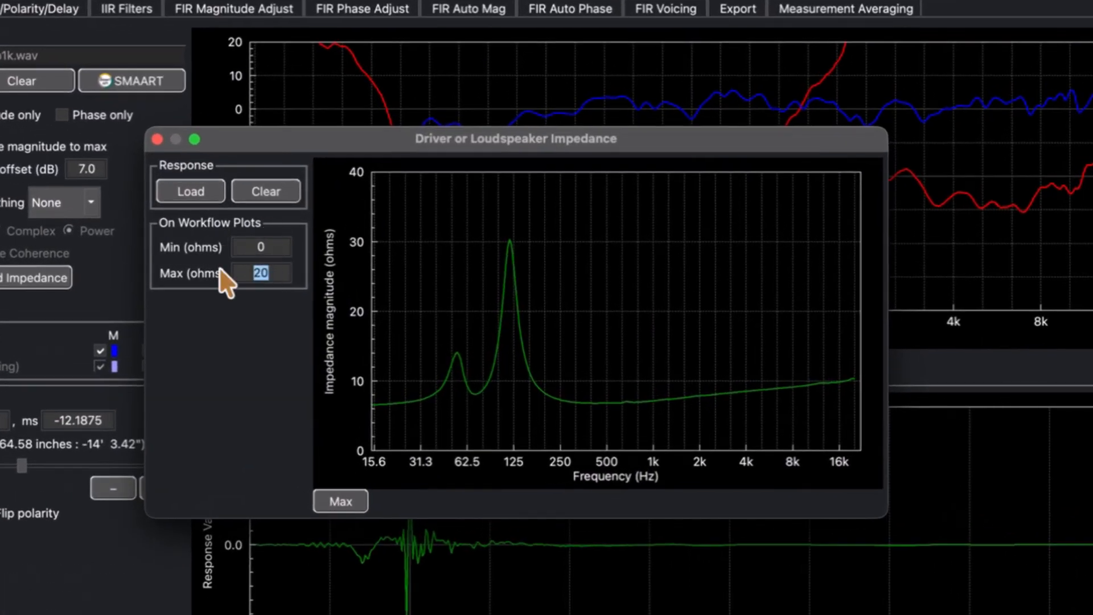
text(35)
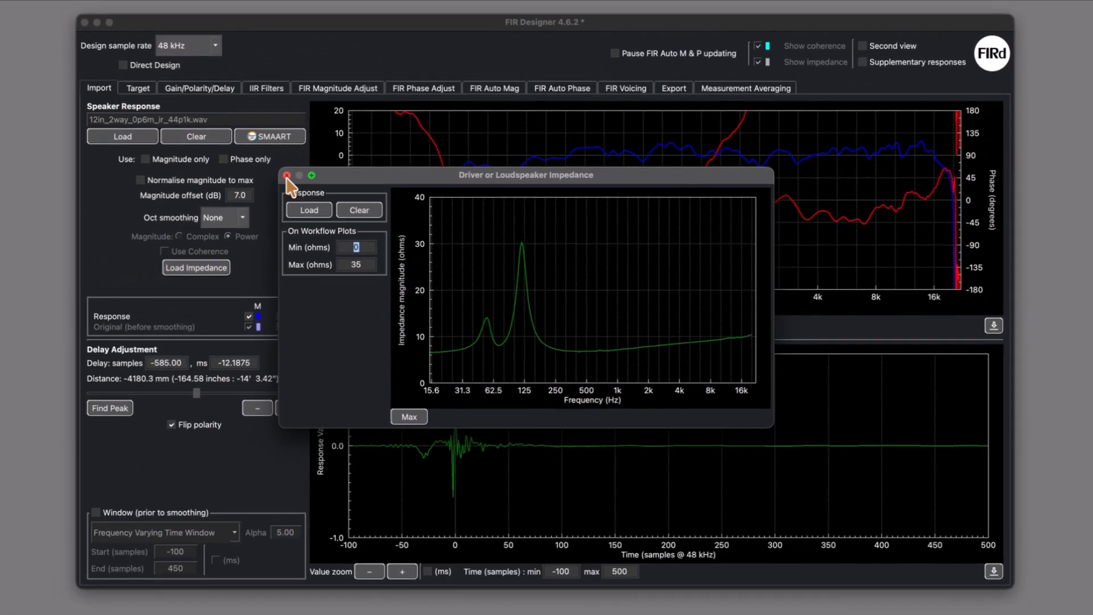
click(287, 175)
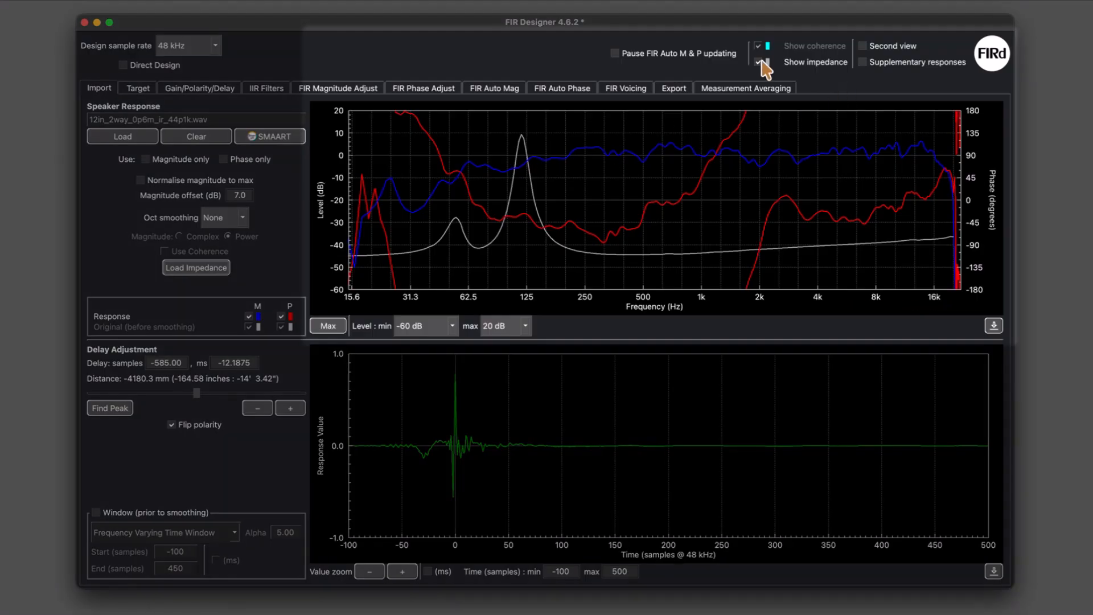
click(759, 62)
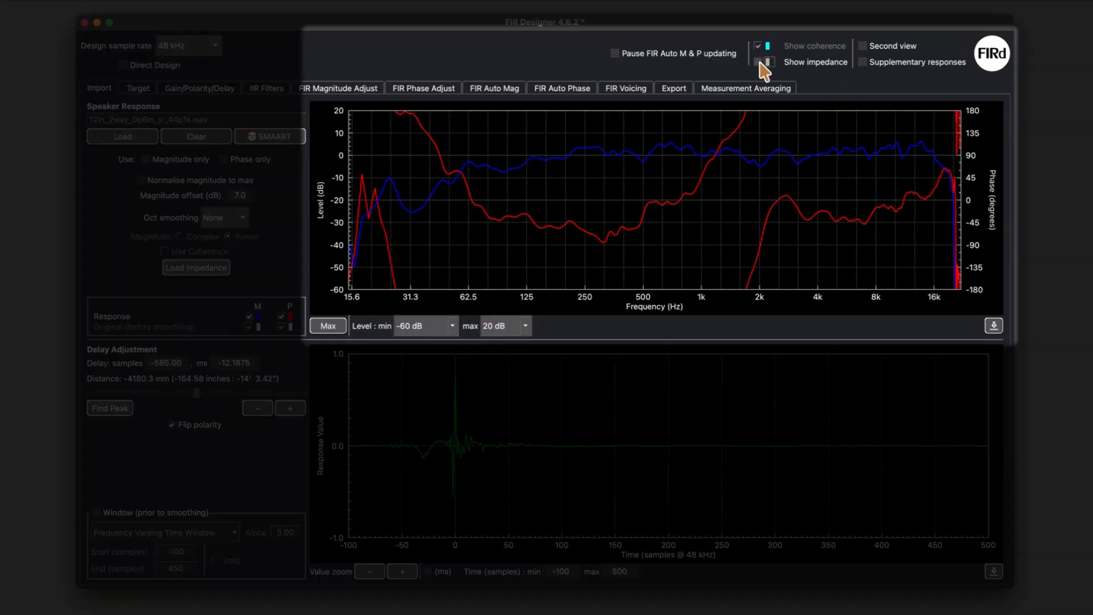
click(759, 62)
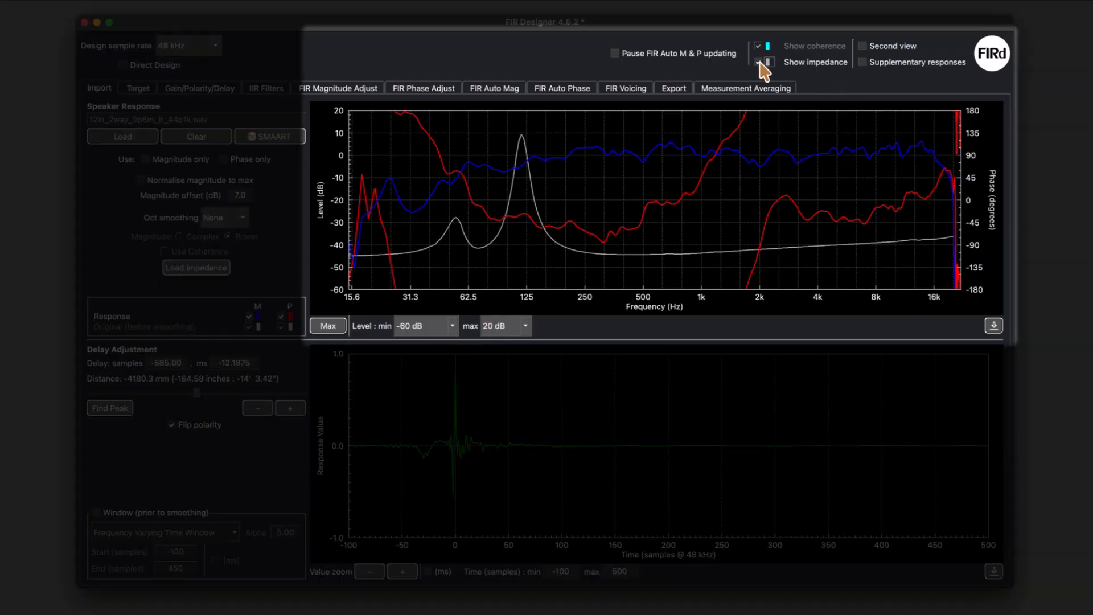